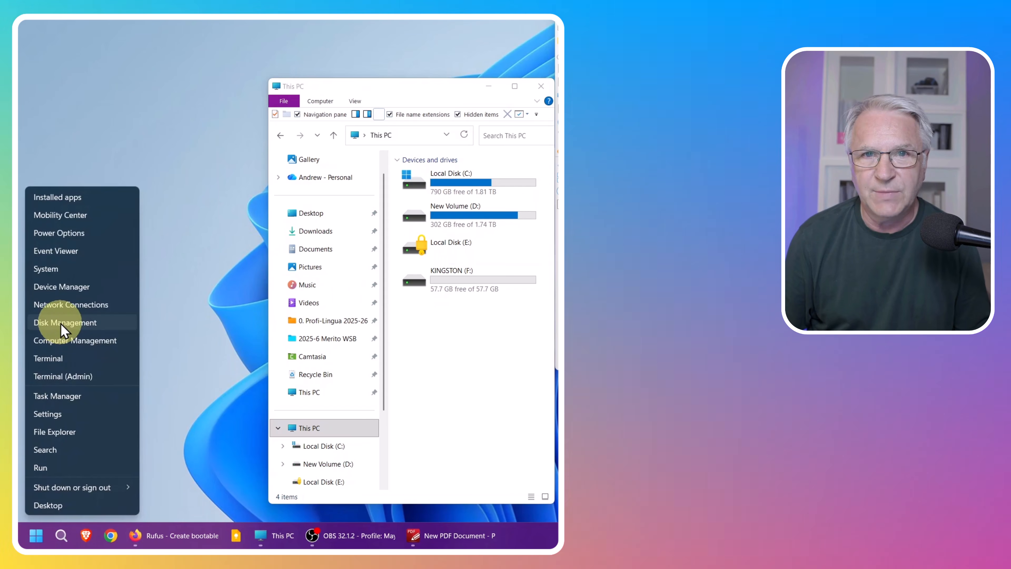
Open Windows Disk Management and enlarge the graphical view of the disks.
left_click(61, 324)
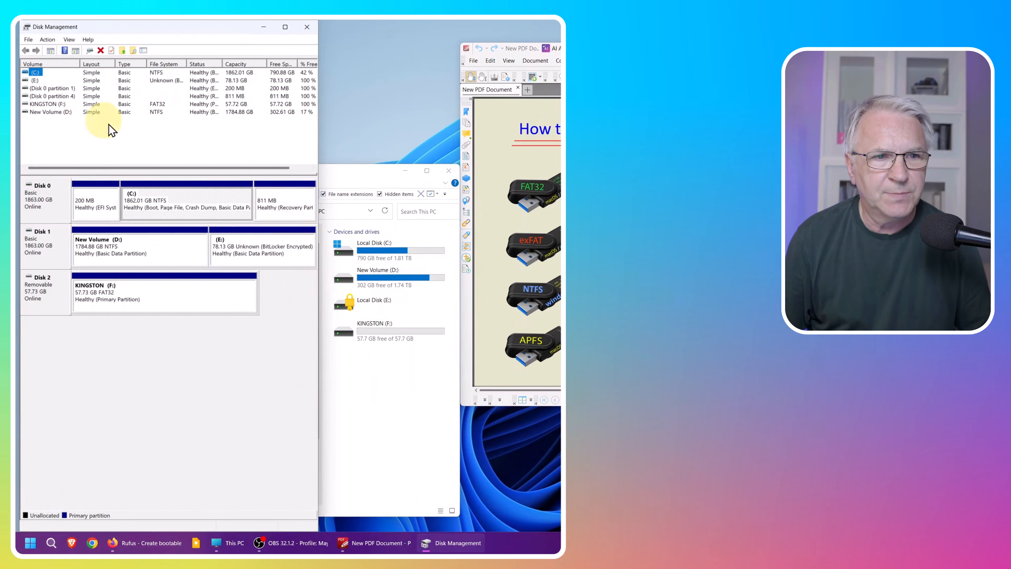
left_click_drag(176, 174, 179, 139)
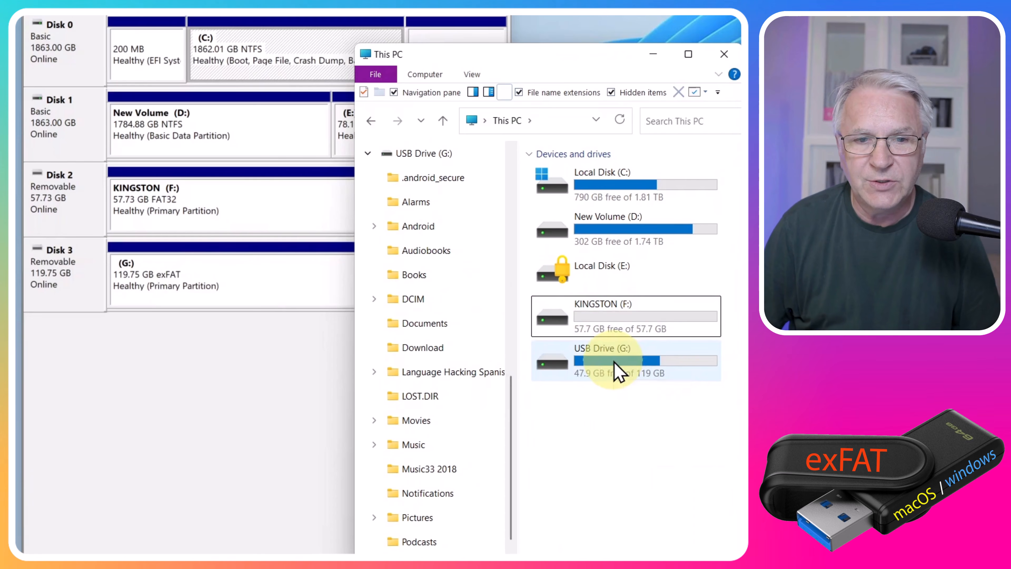
Check the file systems offered for formatting USB Drive (G:) in File Explorer and close the format dialog without formatting.
right_click(618, 371)
left_click(645, 221)
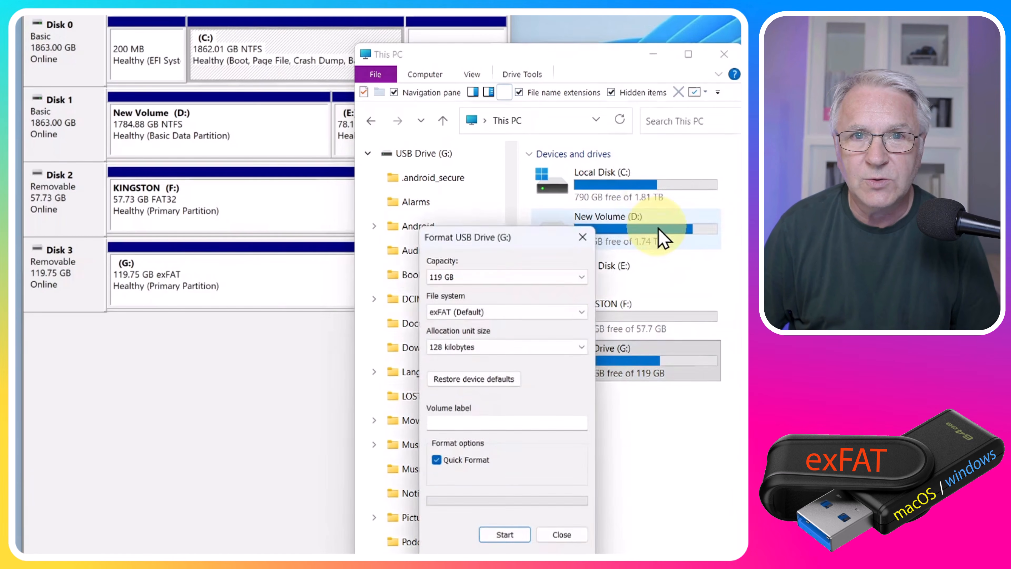
left_click(554, 325)
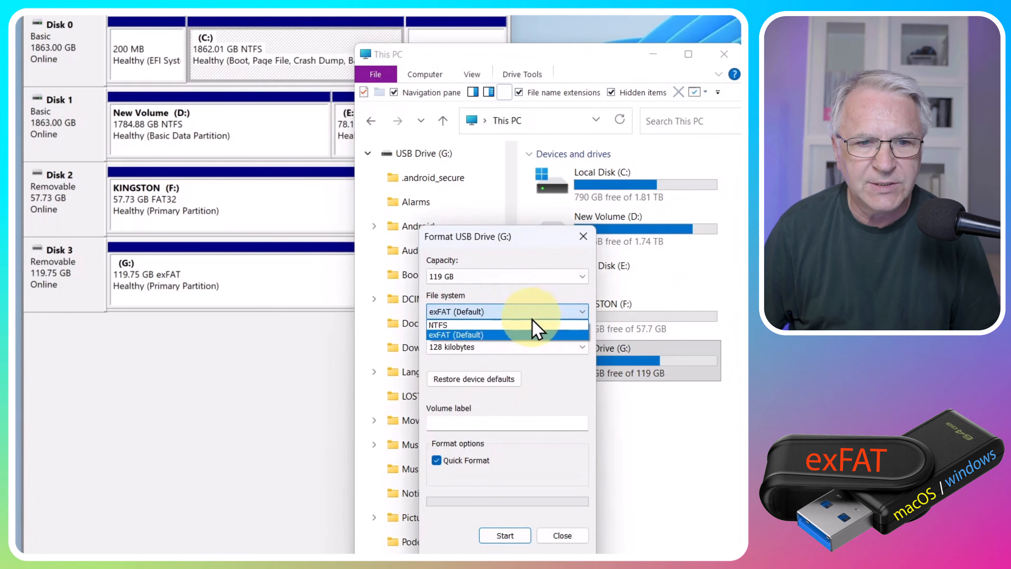
left_click(584, 238)
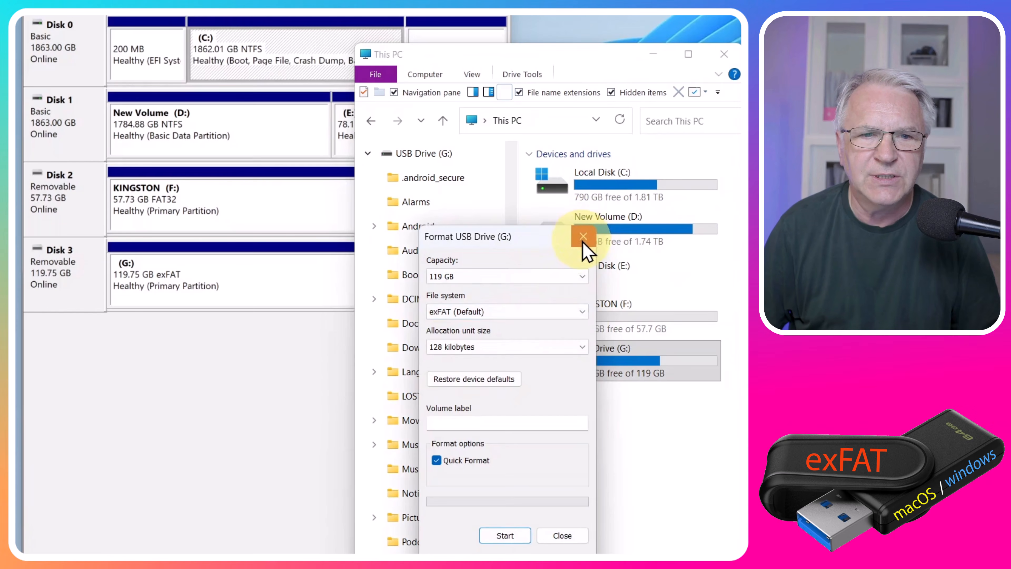
left_click(584, 238)
left_click(625, 438)
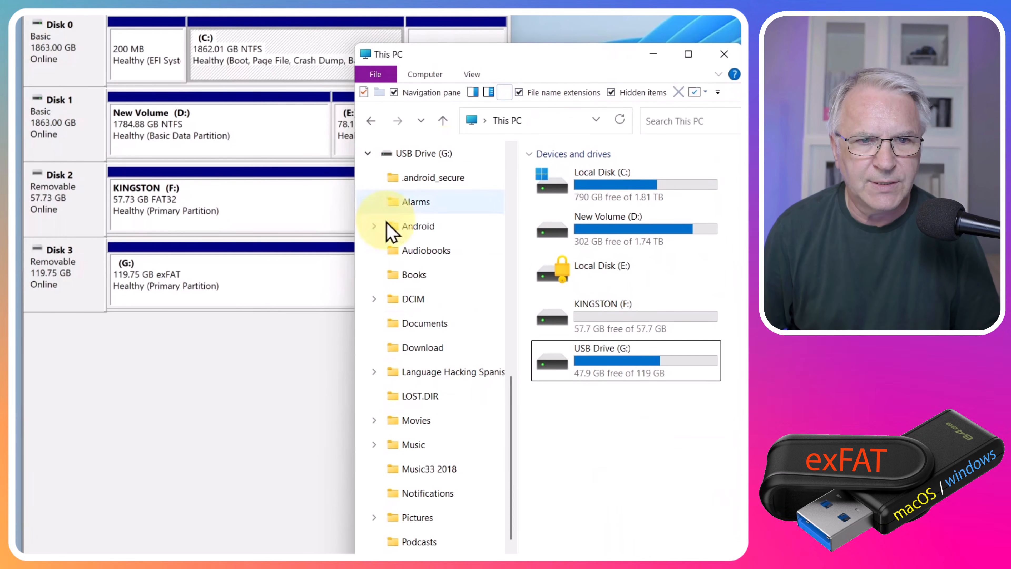
Inspect Disk 4 in Disk Management and its Win11 install (H:) and UEFI_NTFS (I:) volumes in File Explorer, including the actions available for H:.
left_click(283, 432)
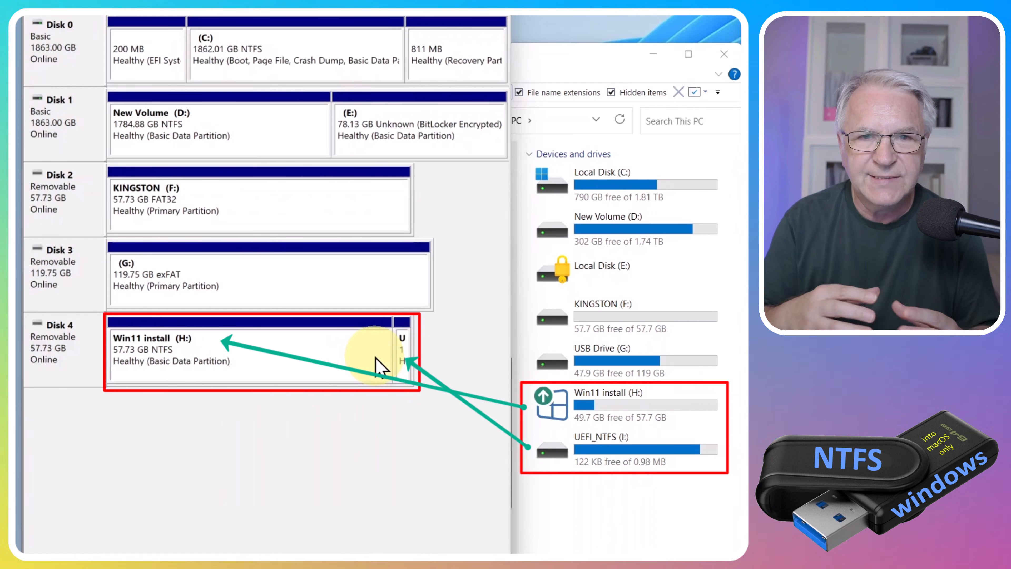
left_click(620, 408)
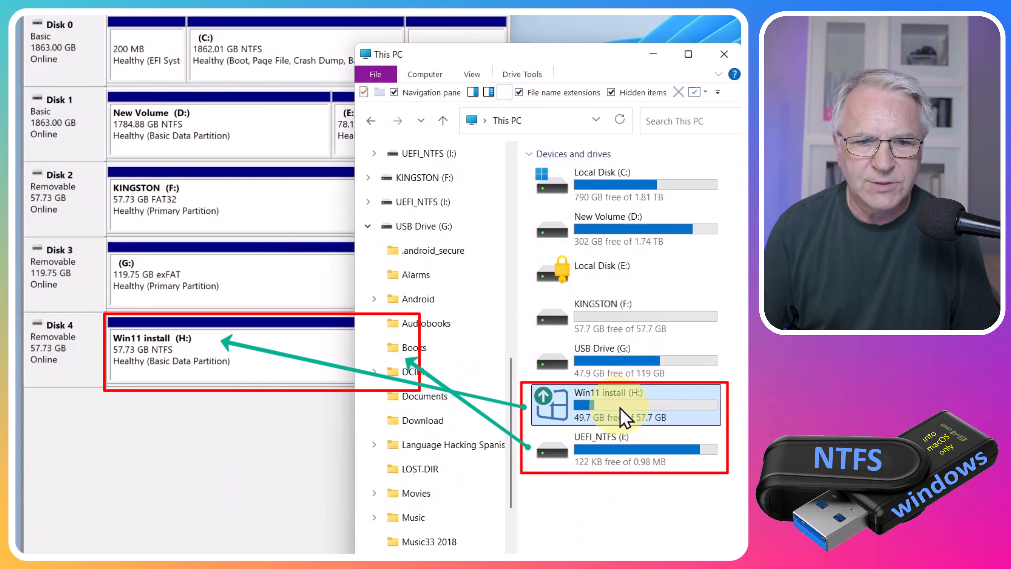
right_click(620, 409)
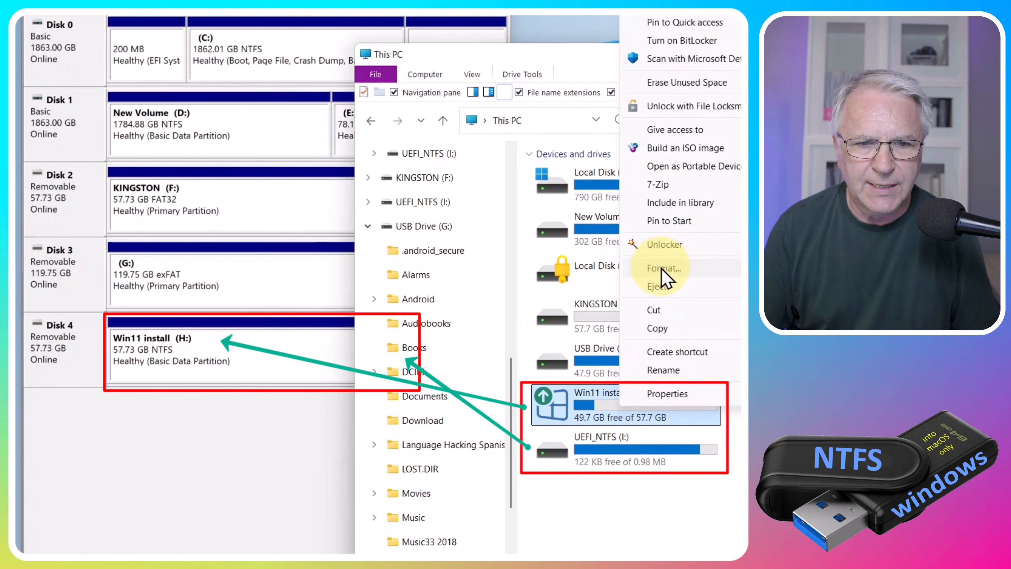
left_click(625, 447)
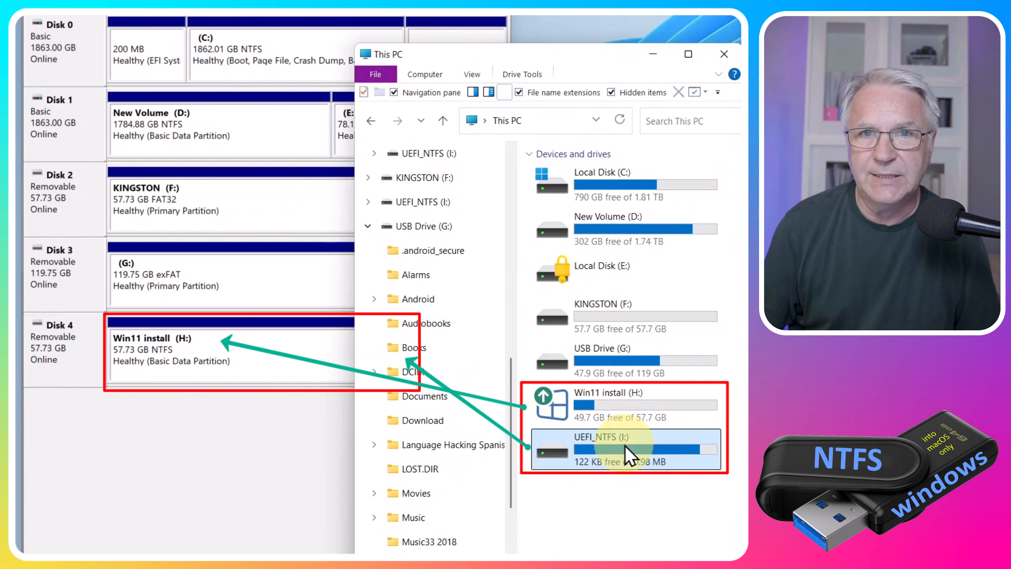
Return to Disk Management and view the operations available for the 57.54 GB partition on Disk 5.
left_click(294, 366)
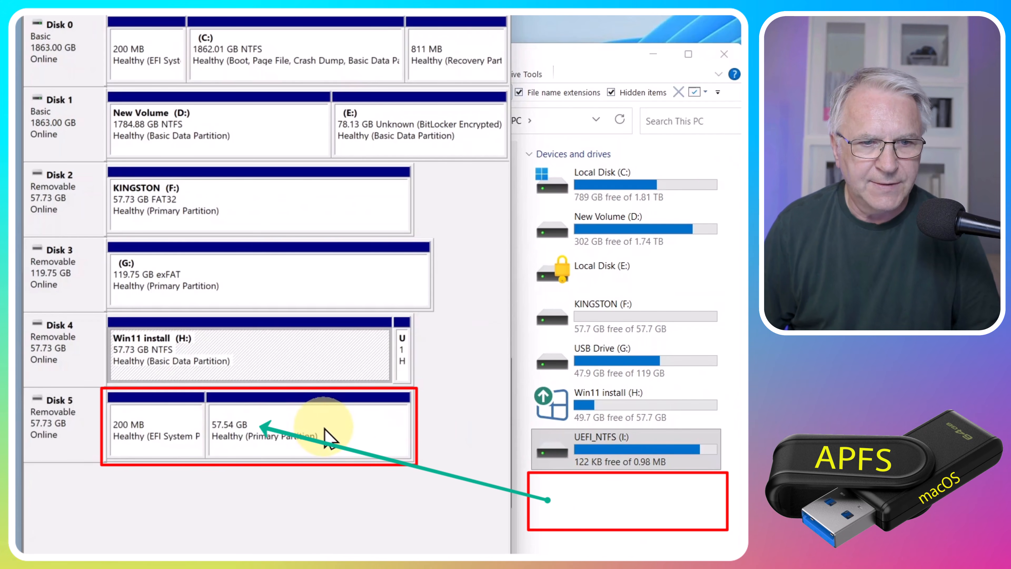
right_click(346, 439)
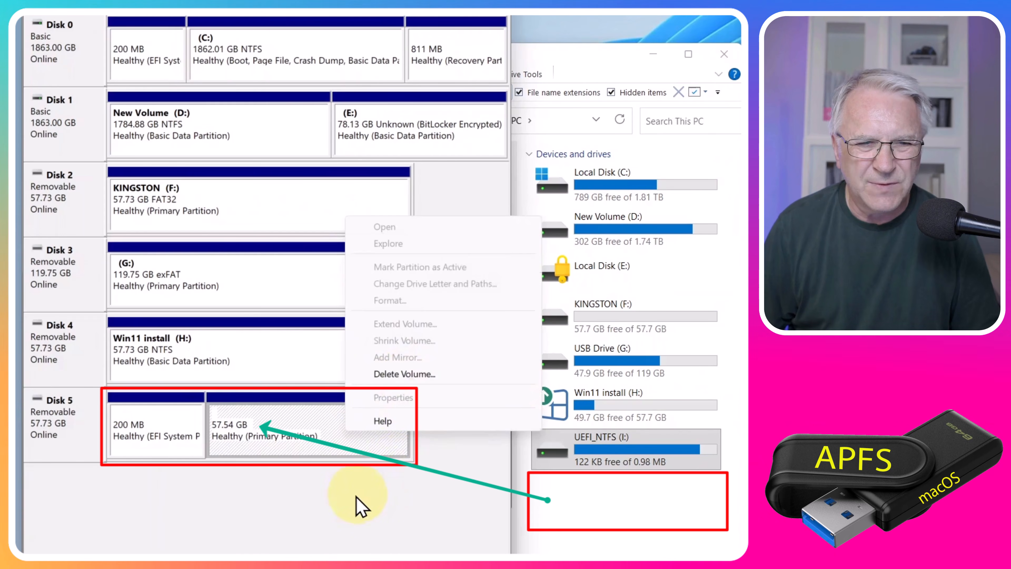
left_click(358, 503)
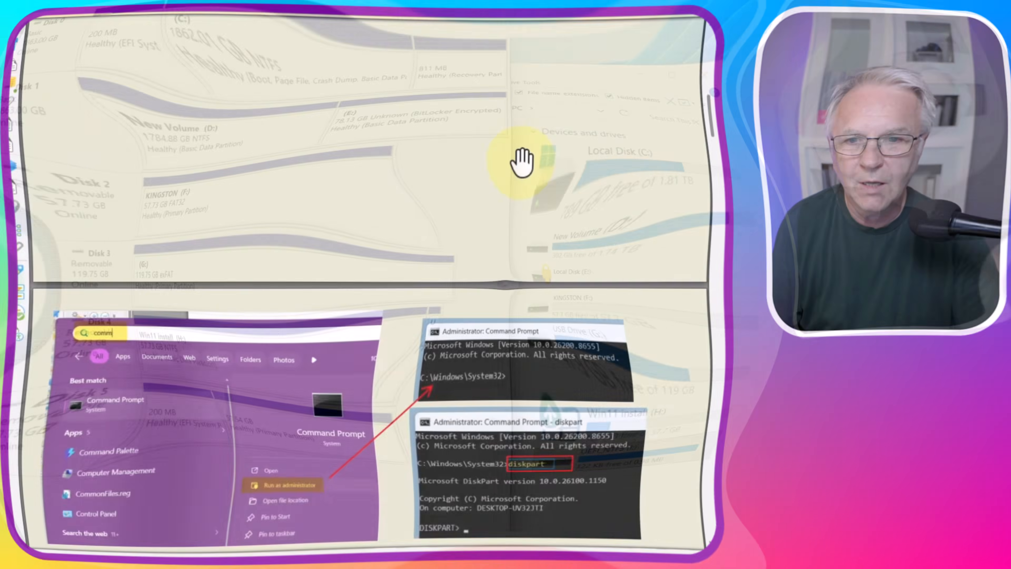
Read the PDF guide's instructions for cleaning a disk with DiskPart, creating a primary partition, formatting the USB drive and getting Rufus.
scroll(521, 163, "down", 2)
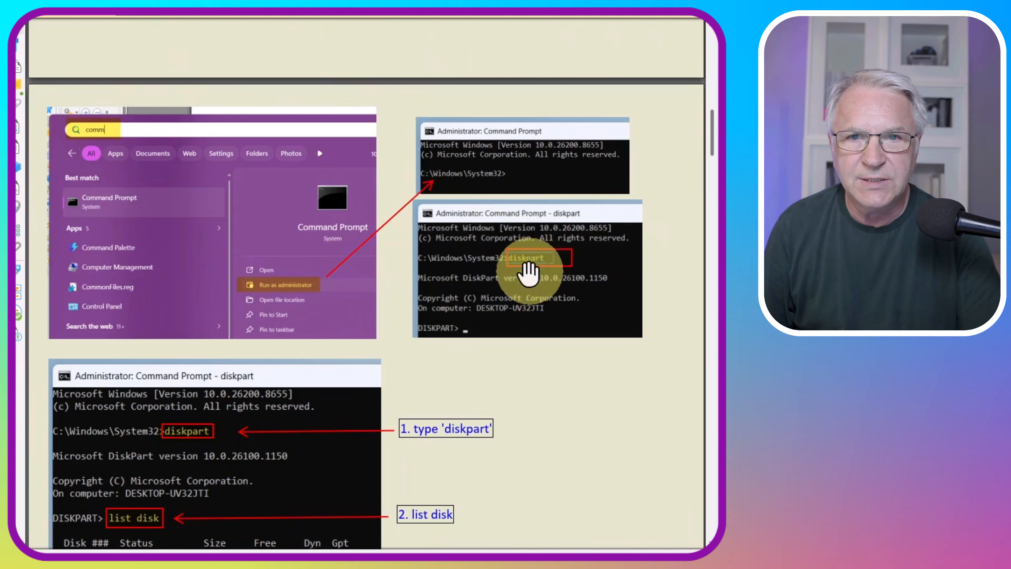
scroll(159, 410, "down", 3)
scroll(157, 402, "down", 2)
scroll(110, 312, "up", 1)
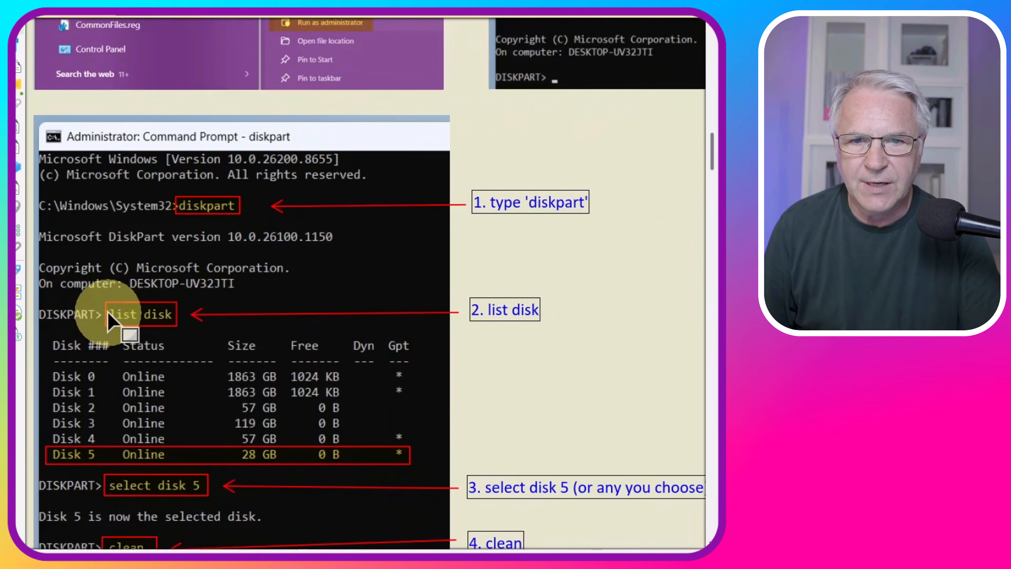
scroll(112, 308, "up", 1)
scroll(155, 300, "down", 1)
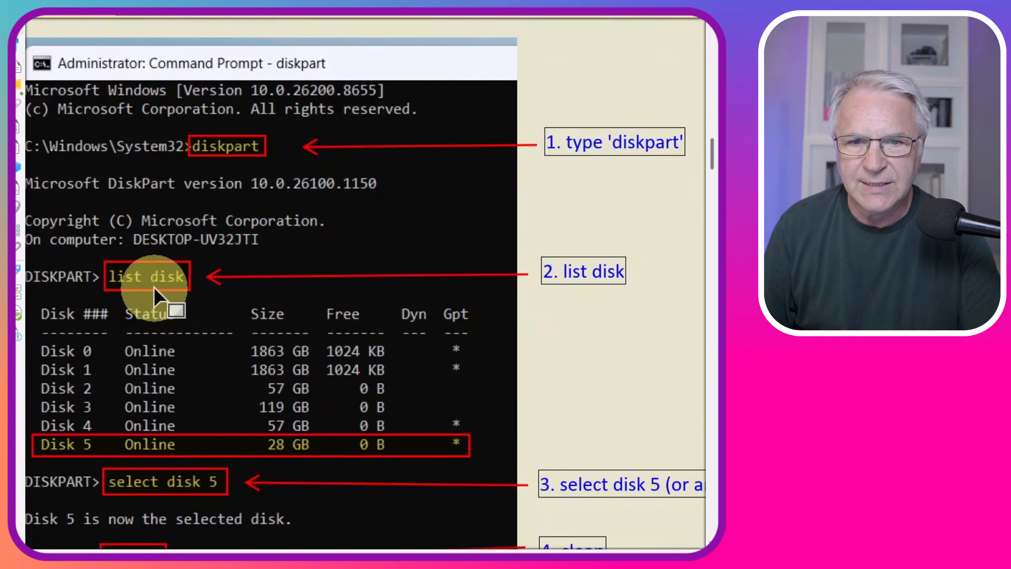
scroll(153, 297, "down", 3)
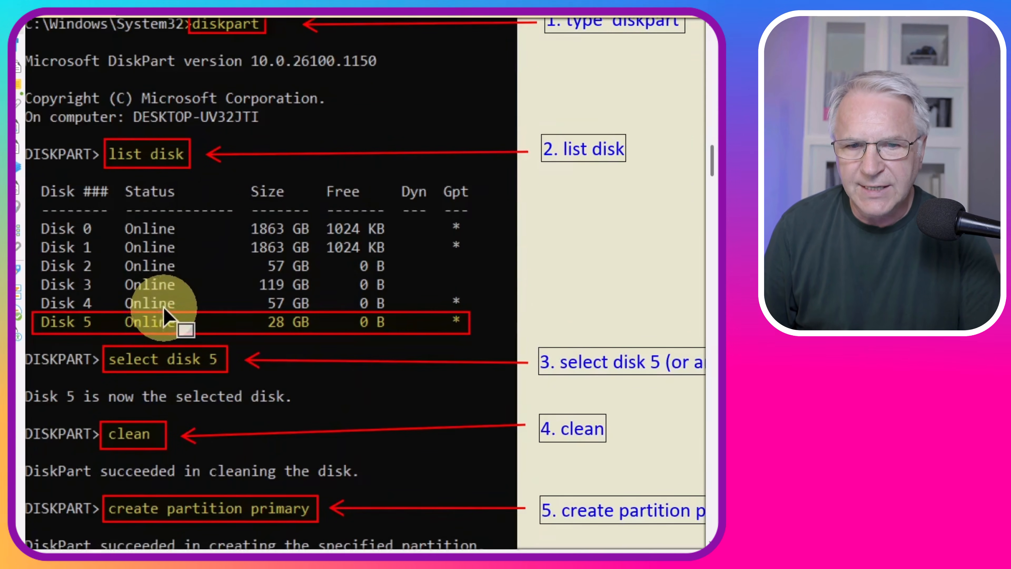
scroll(164, 313, "down", 5)
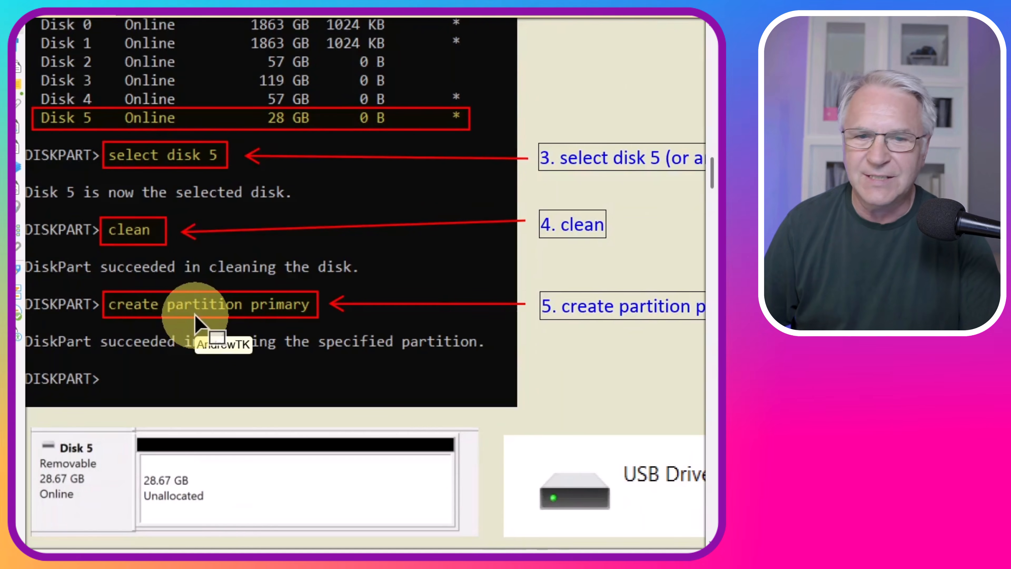
scroll(225, 294, "down", 3)
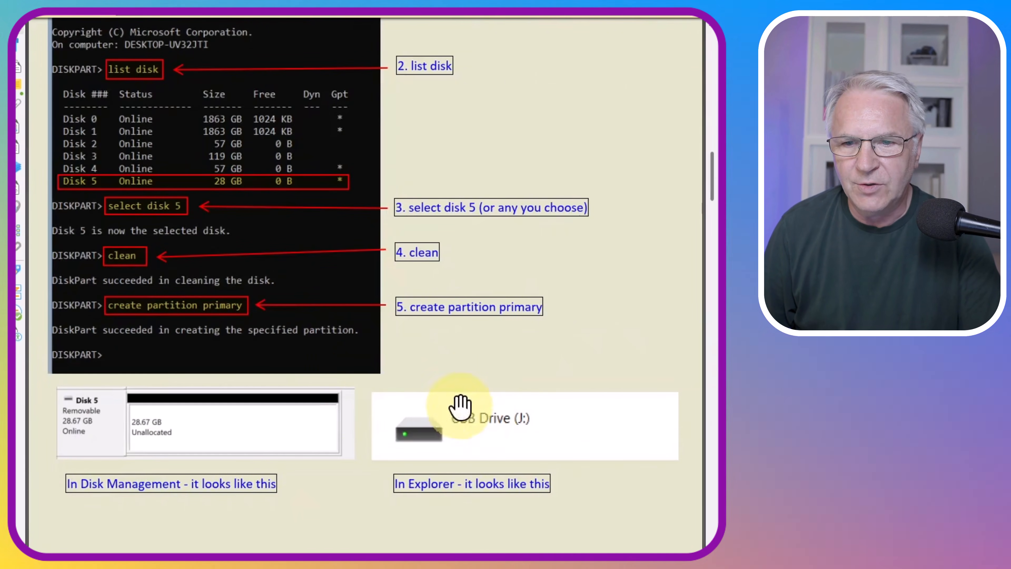
scroll(579, 344, "down", 8)
scroll(610, 358, "down", 3)
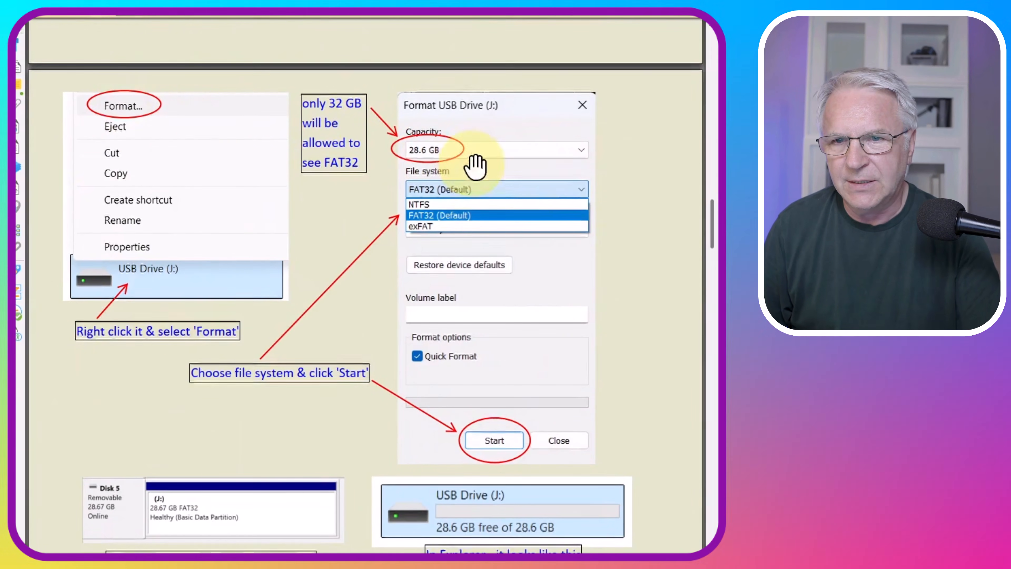
scroll(615, 289, "down", 6)
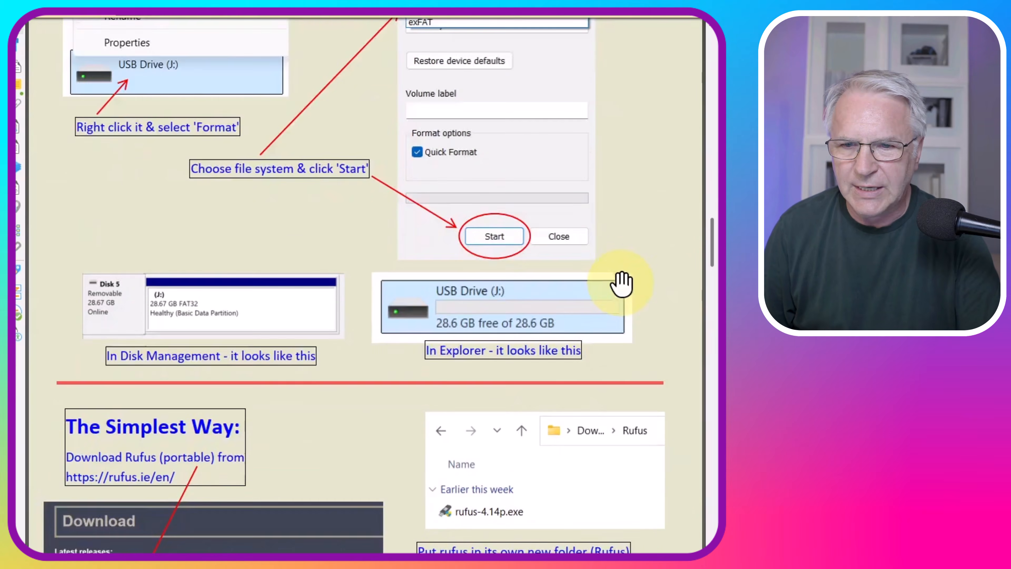
scroll(354, 270, "down", 4)
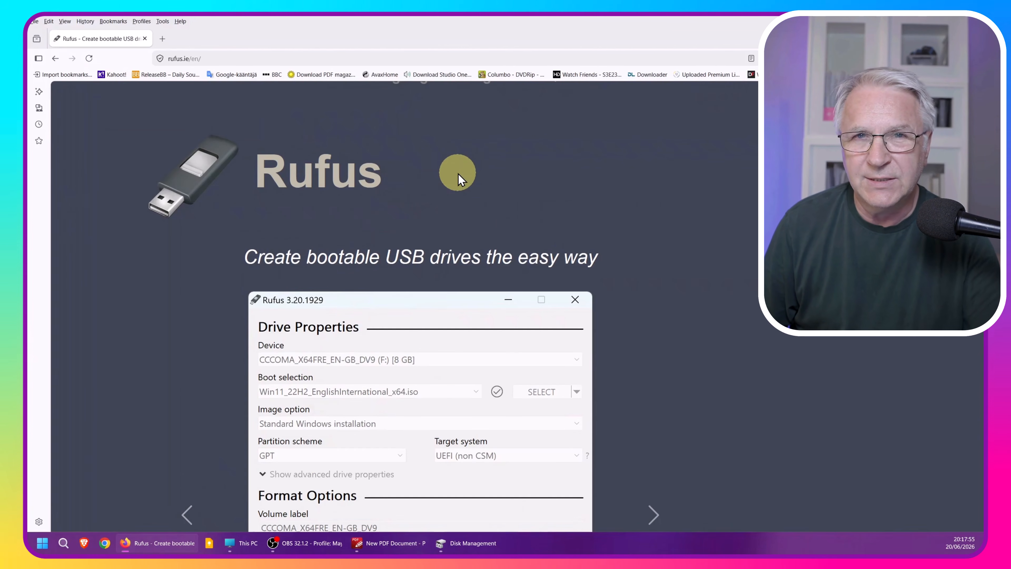
Download the portable rufus-4.14p.exe from rufus.ie in the browser and show the file in its folder.
scroll(453, 166, "down", 8)
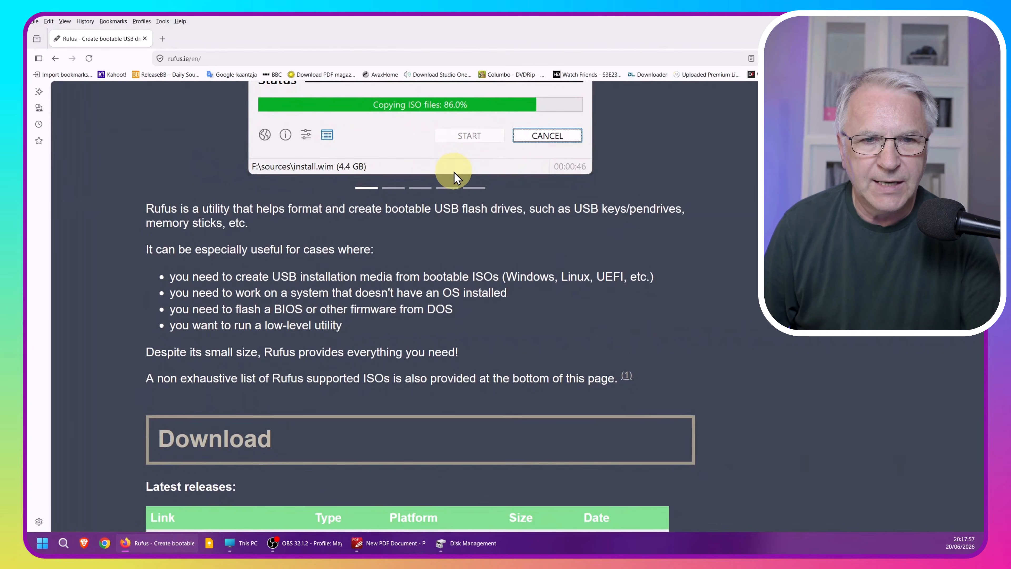
scroll(454, 172, "down", 10)
scroll(314, 199, "up", 2)
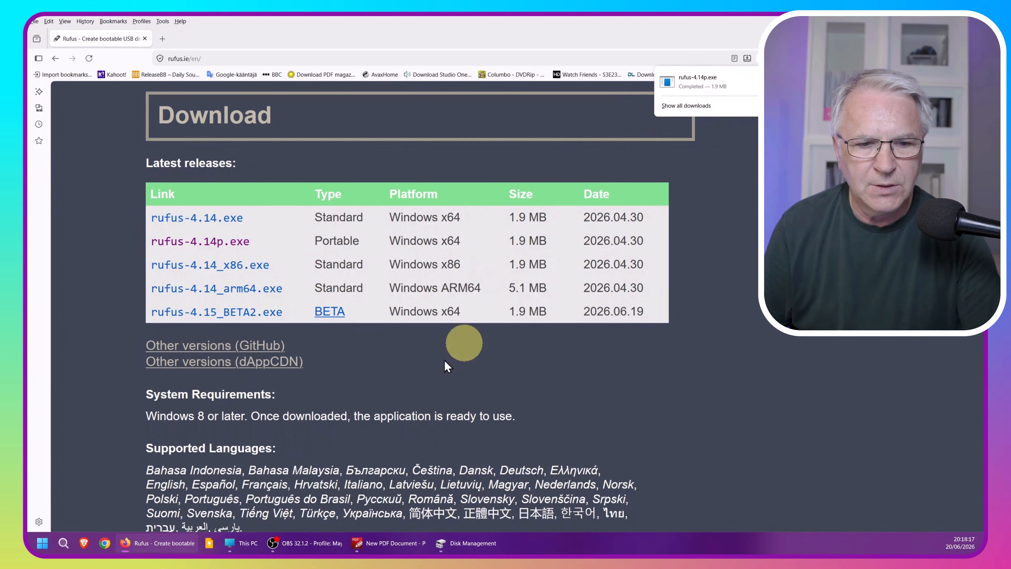
right_click(685, 88)
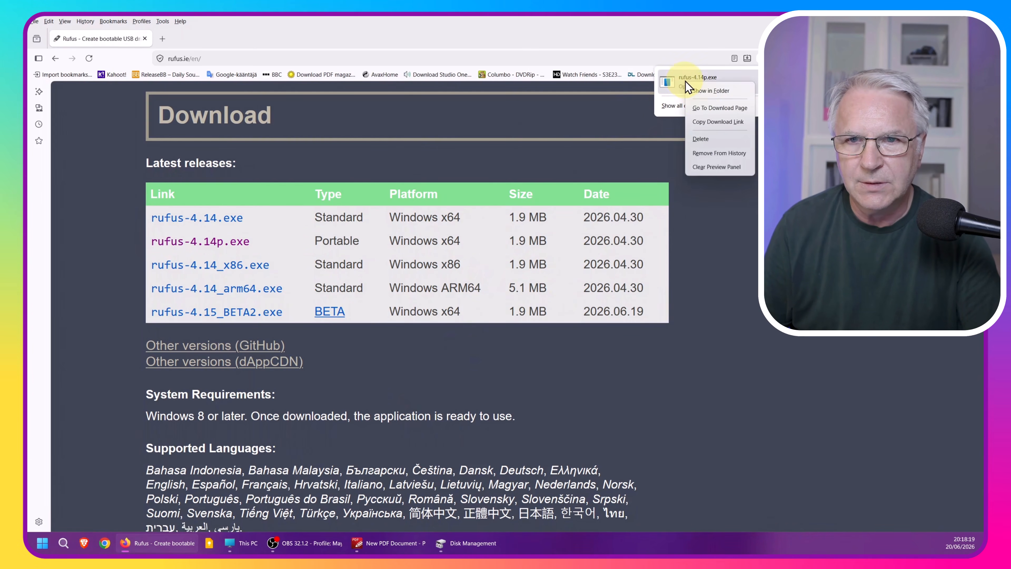
left_click(700, 94)
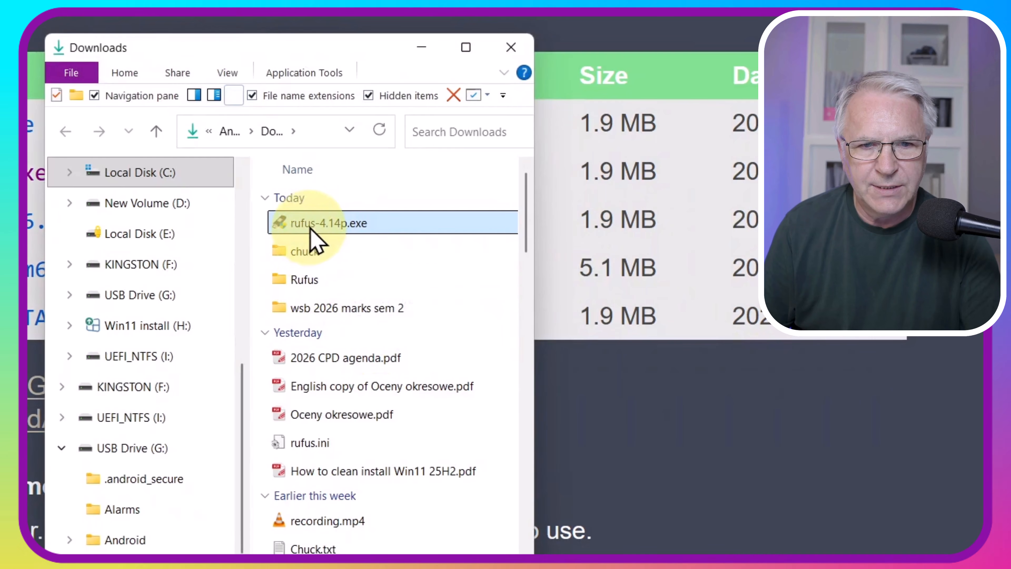
Move rufus-4.14p.exe into the Rufus folder in Downloads, replacing the existing copy, and open that folder.
left_click_drag(310, 227, 311, 274)
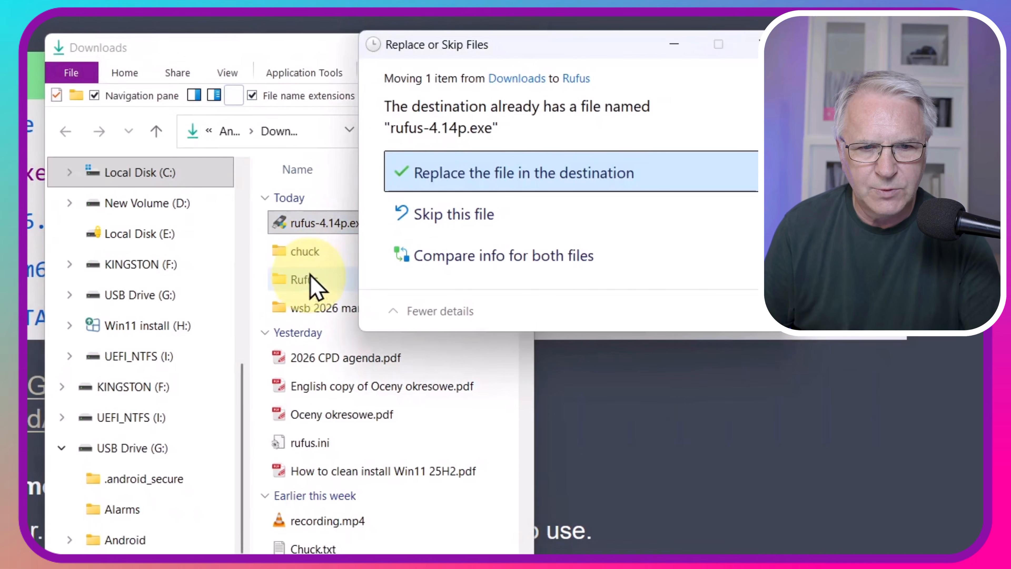
left_click(419, 175)
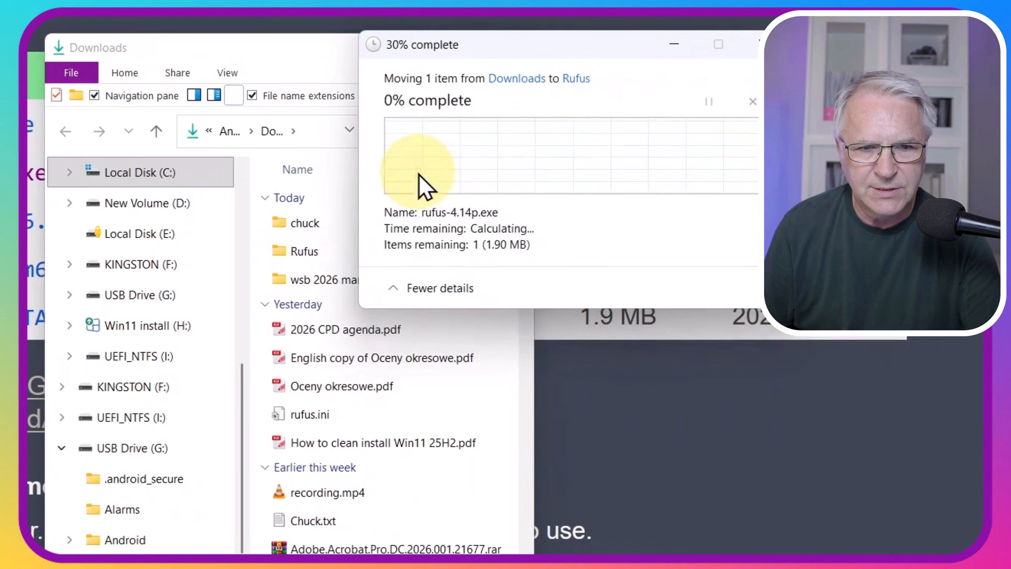
left_click(309, 250)
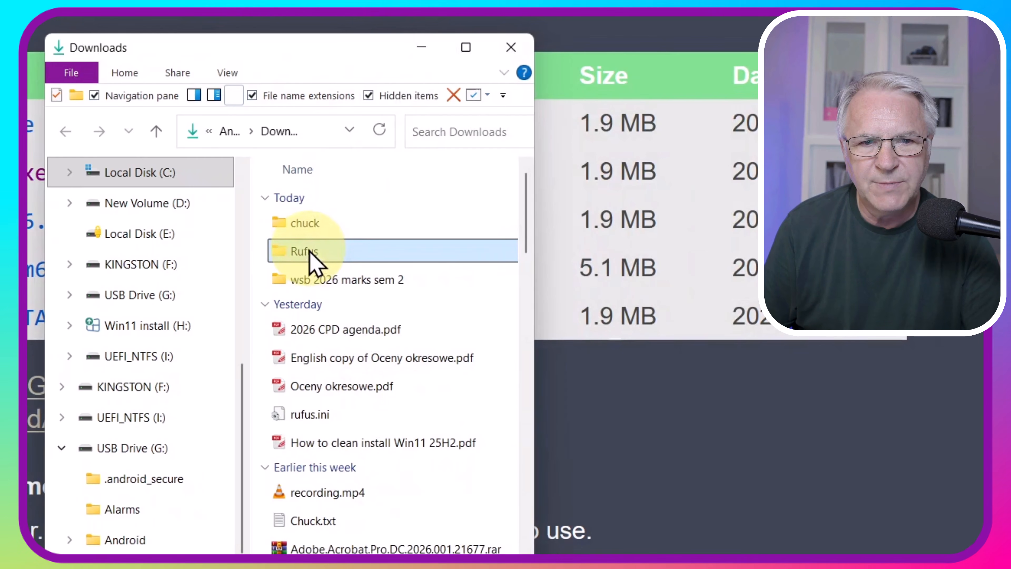
double_click(327, 251)
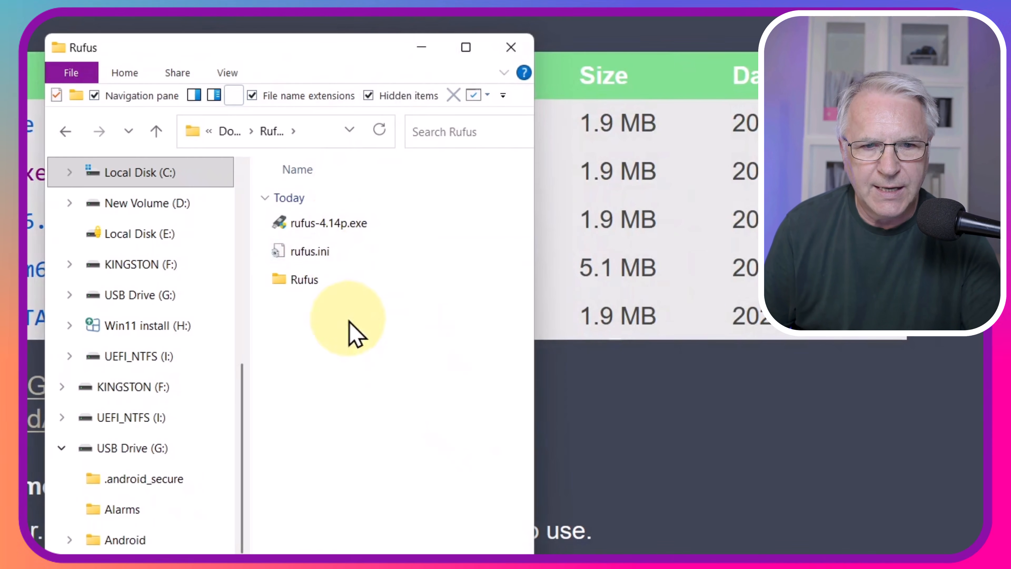
Delete rufus.ini and the Rufus subfolder from the Rufus folder, and widen the File Explorer window.
left_click_drag(350, 326, 302, 272)
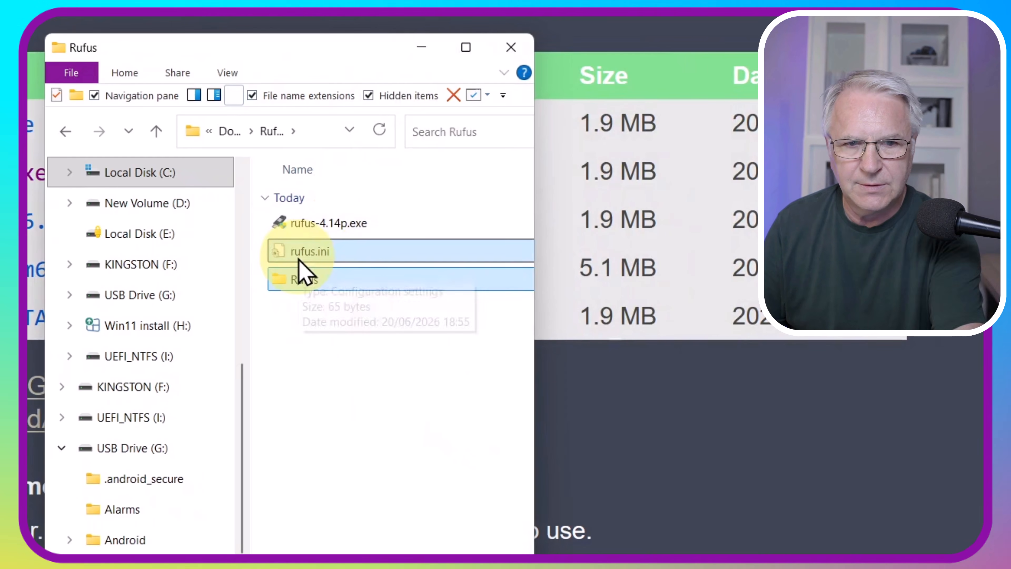
key("Delete")
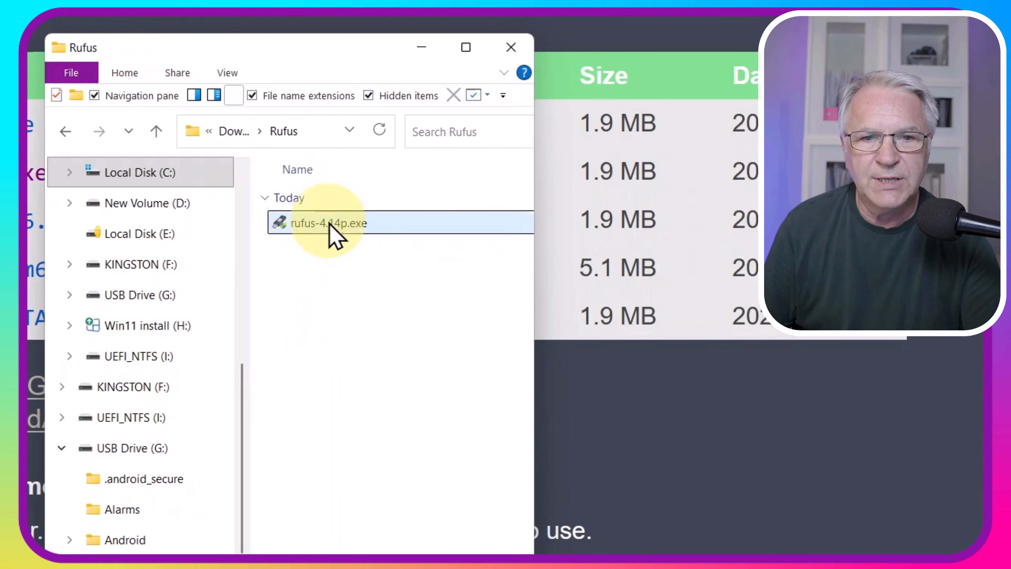
mouse_move(336, 219)
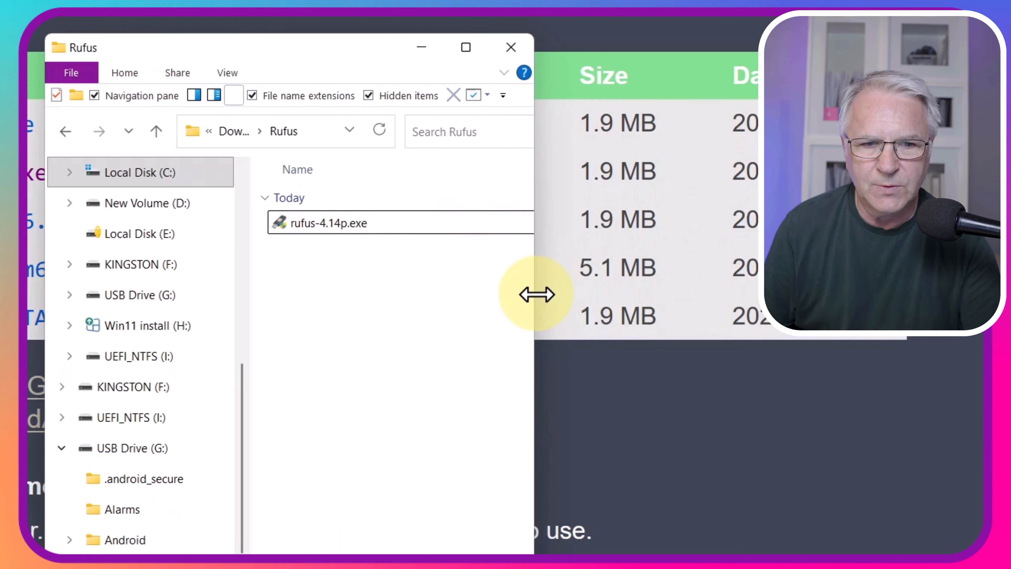
left_click_drag(537, 294, 605, 293)
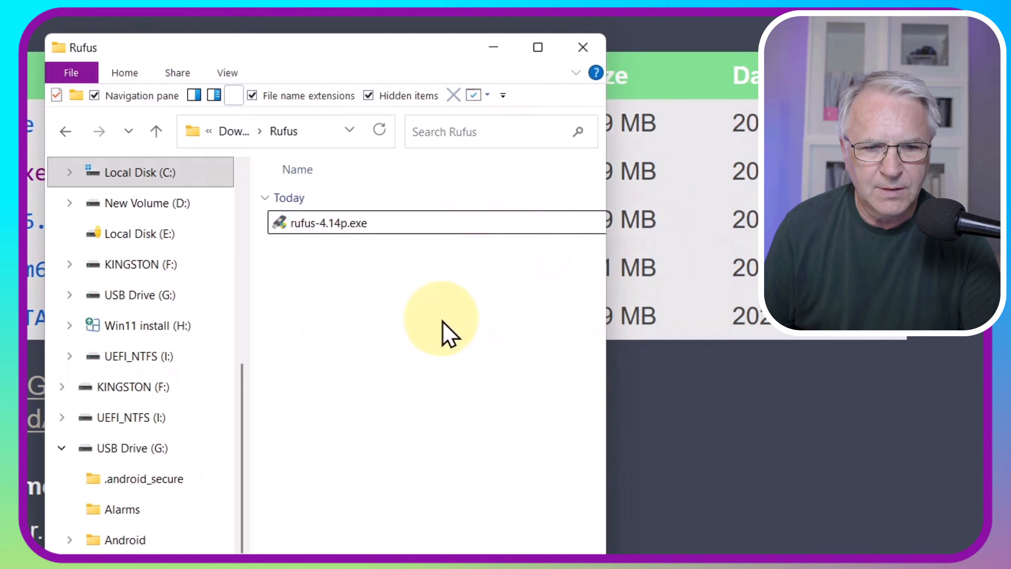
mouse_move(329, 224)
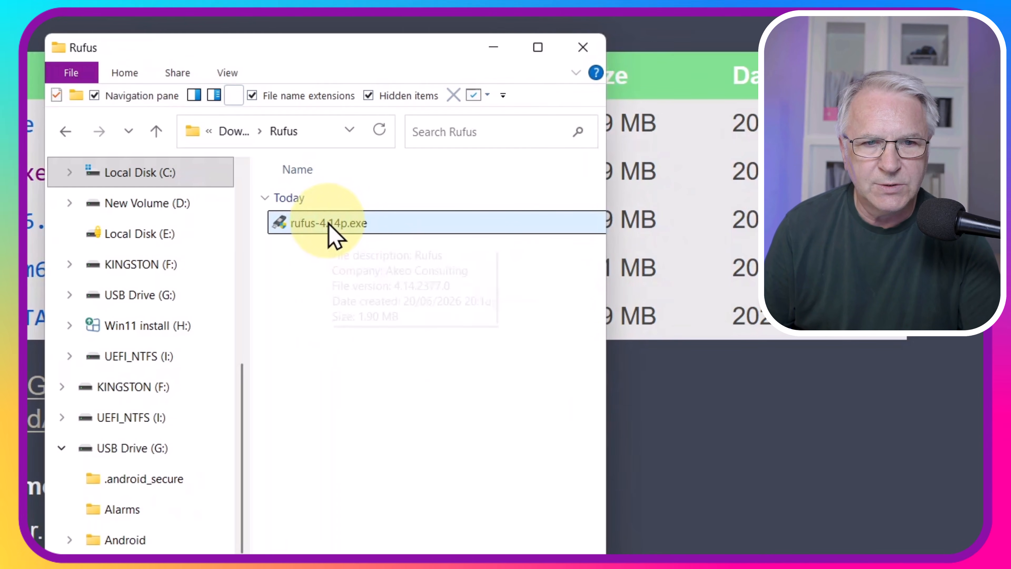
Hide File Explorer's navigation pane, launch rufus-4.14p.exe and decline online checks for application updates.
left_click(94, 96)
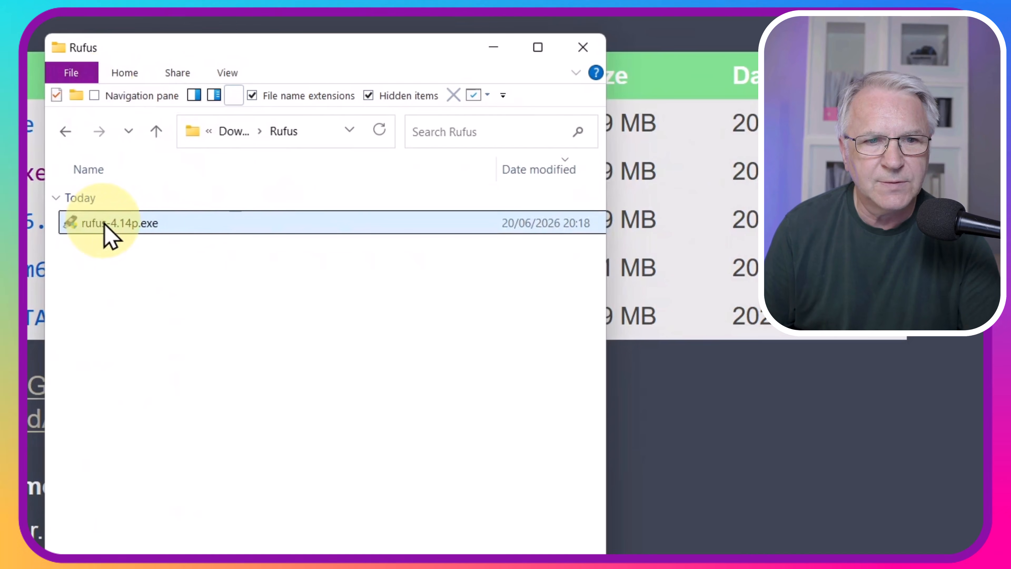
mouse_move(105, 225)
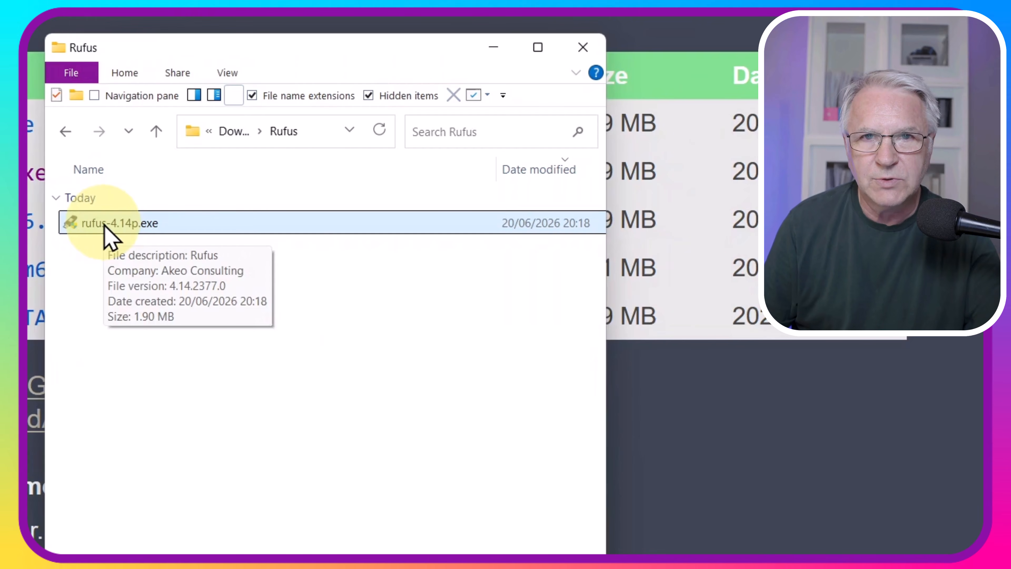
double_click(105, 225)
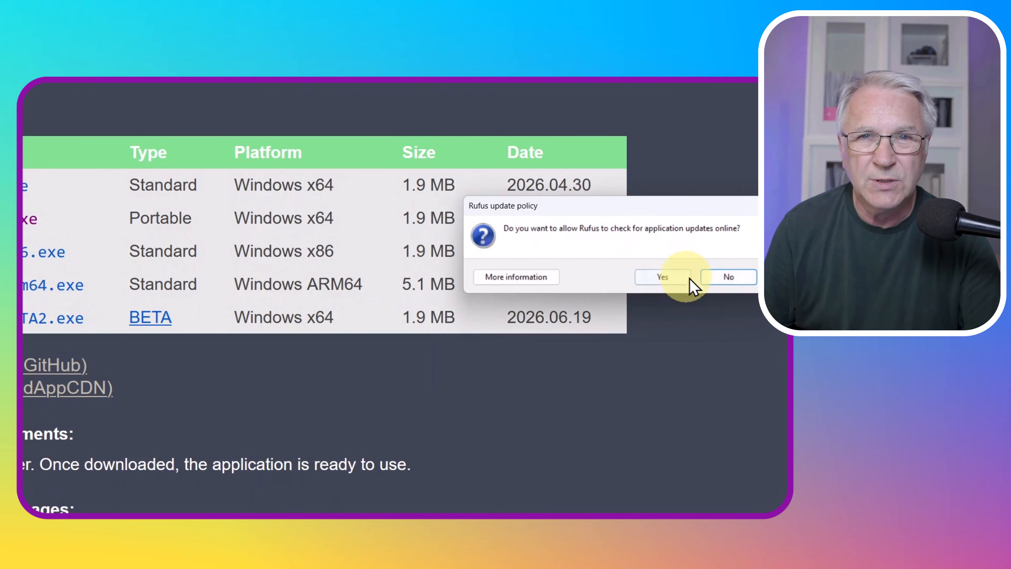
left_click(728, 279)
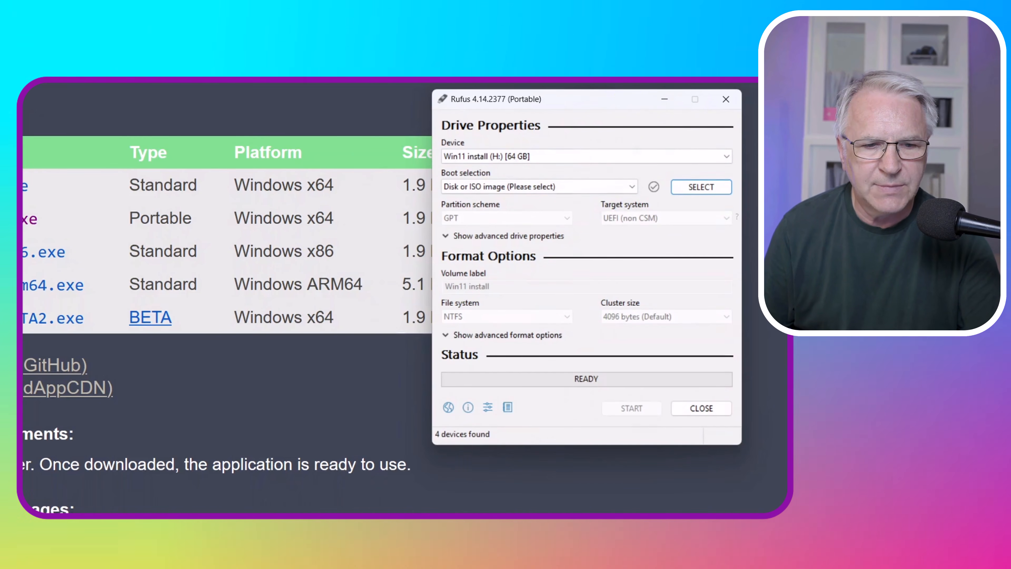
Close Rufus and check which files and folders it leaves in its own folder, including inside the Rufus subfolder.
key("alt+Tab")
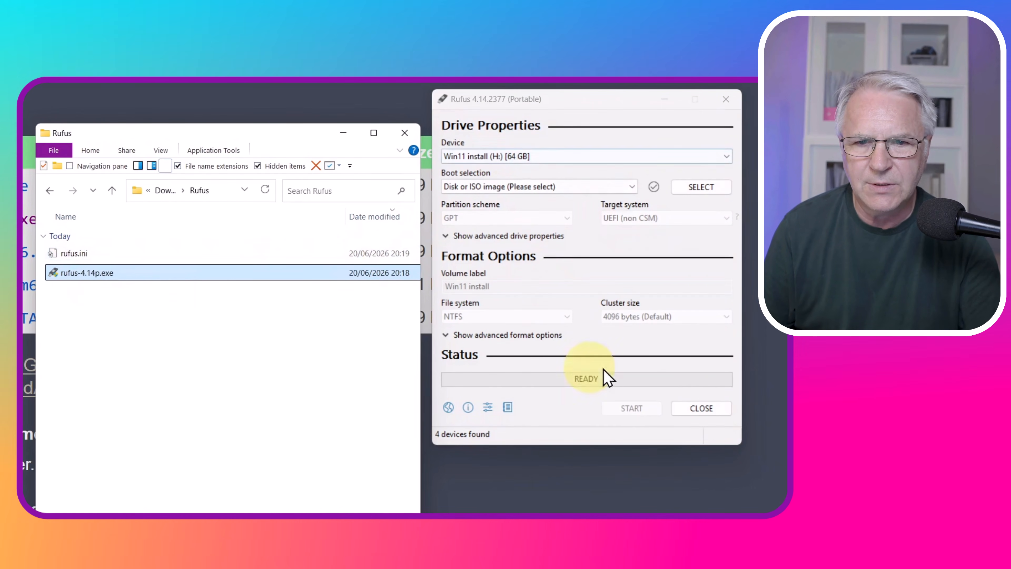
left_click(706, 409)
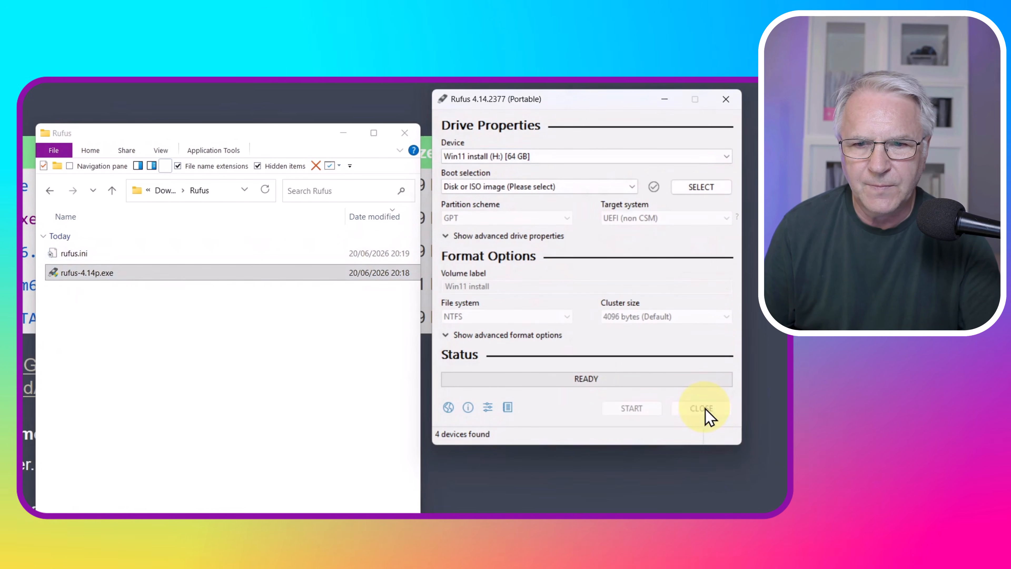
left_click(705, 408)
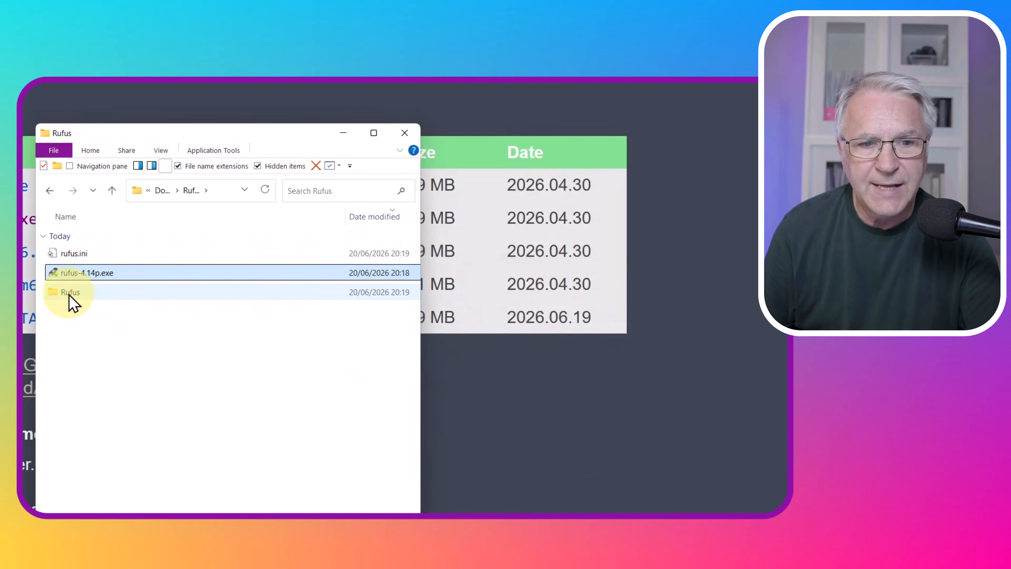
double_click(68, 294)
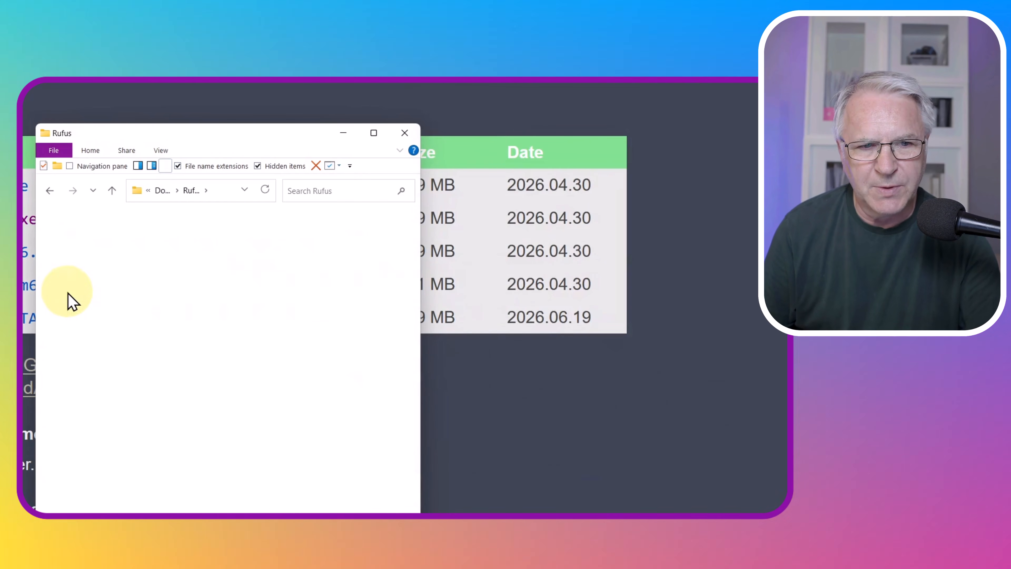
left_click(112, 191)
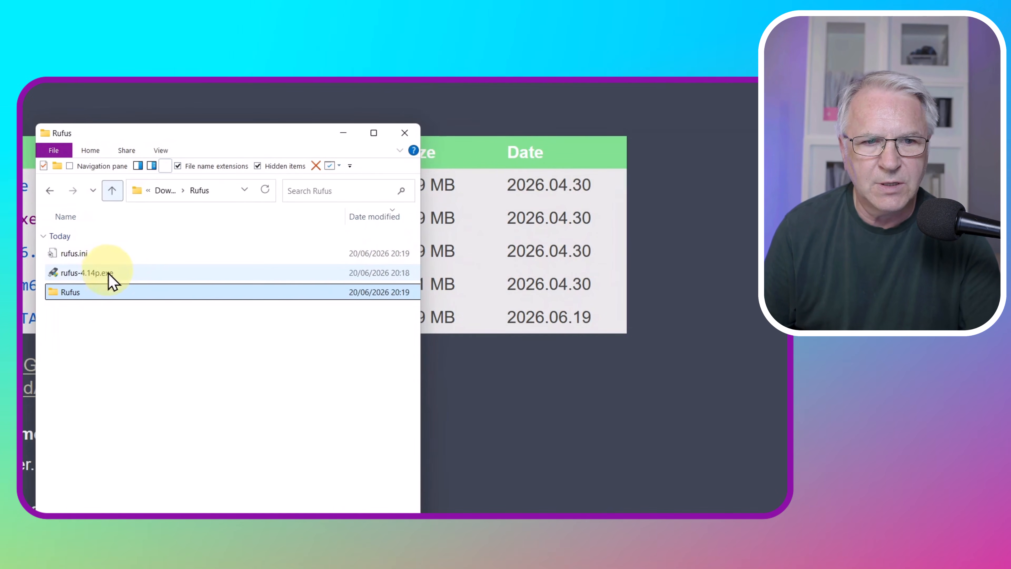
Relaunch rufus-4.14p.exe, choose NO_LABEL (G:) [128 GB] as the device and set the boot selection to Non bootable.
double_click(87, 273)
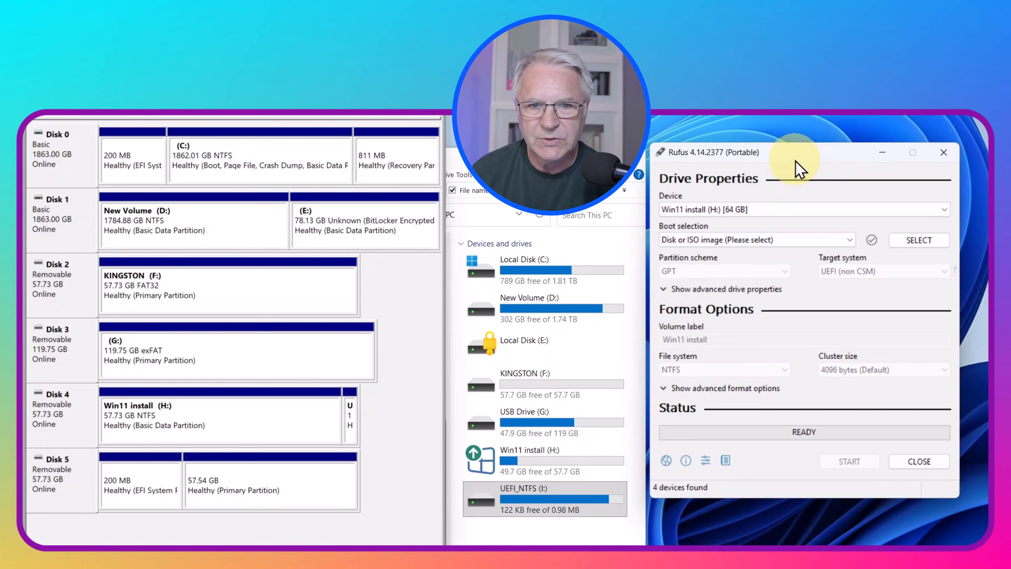
left_click(780, 208)
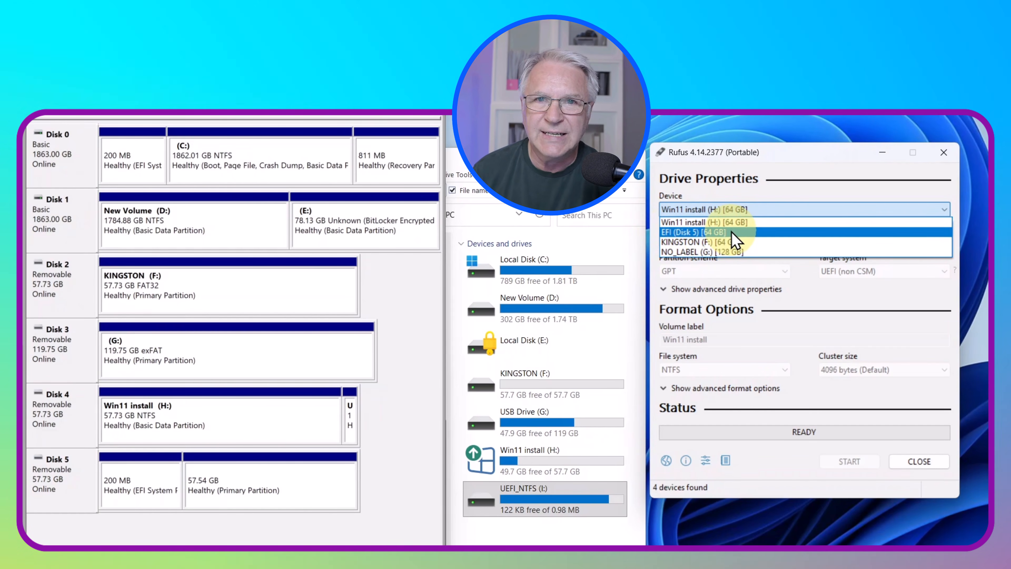
left_click(763, 223)
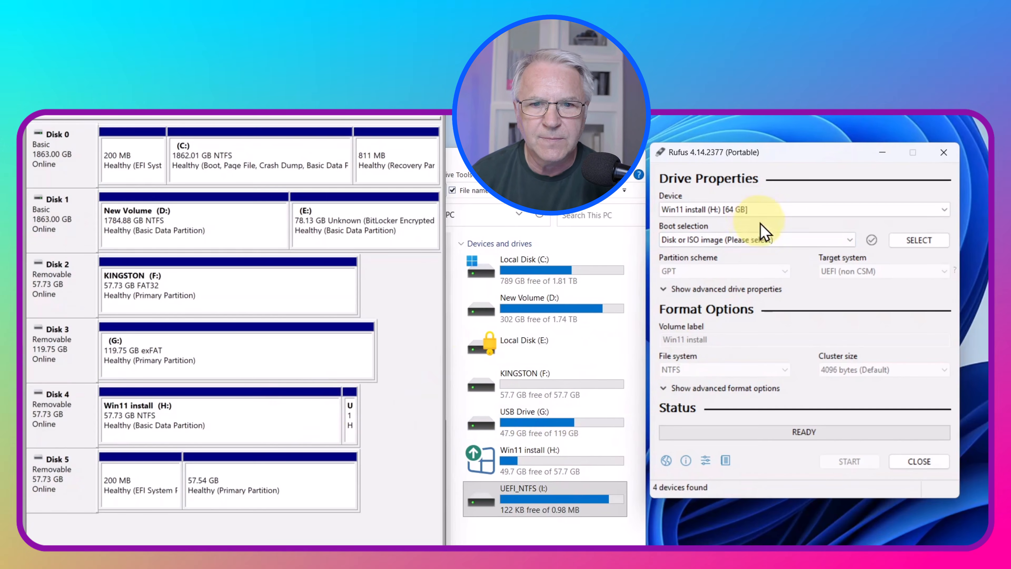
left_click(755, 205)
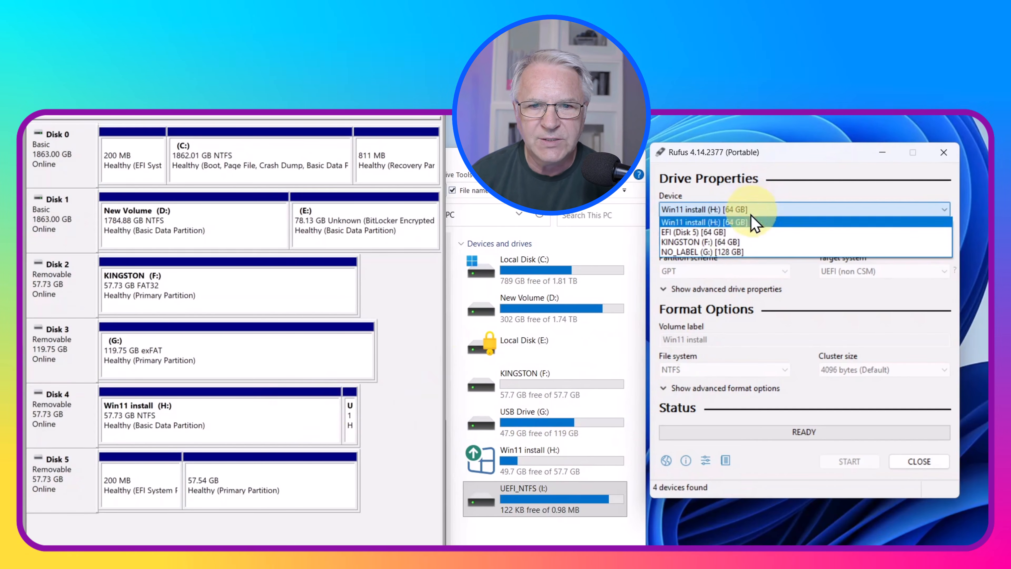
left_click(736, 250)
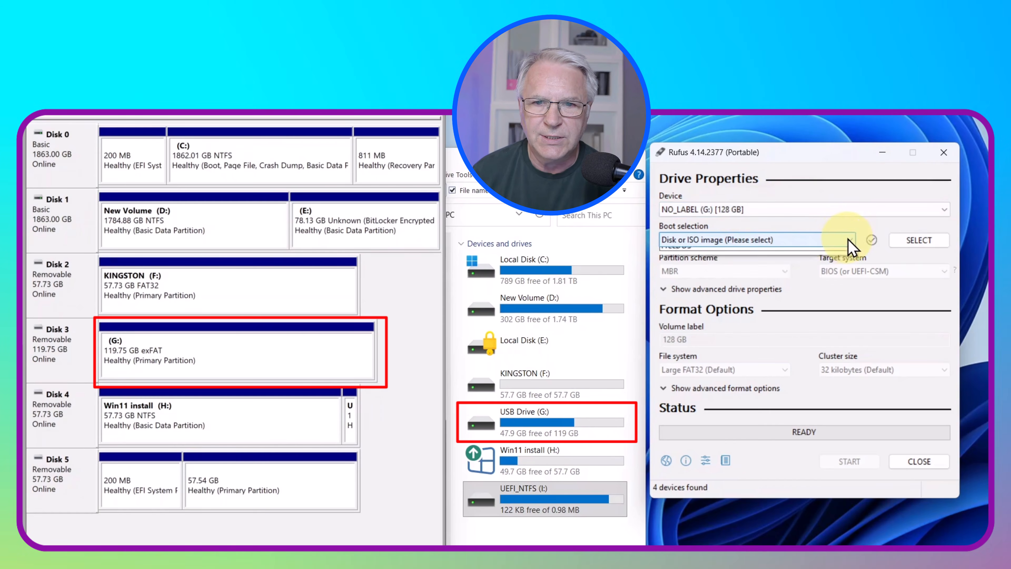
left_click(830, 240)
left_click(772, 252)
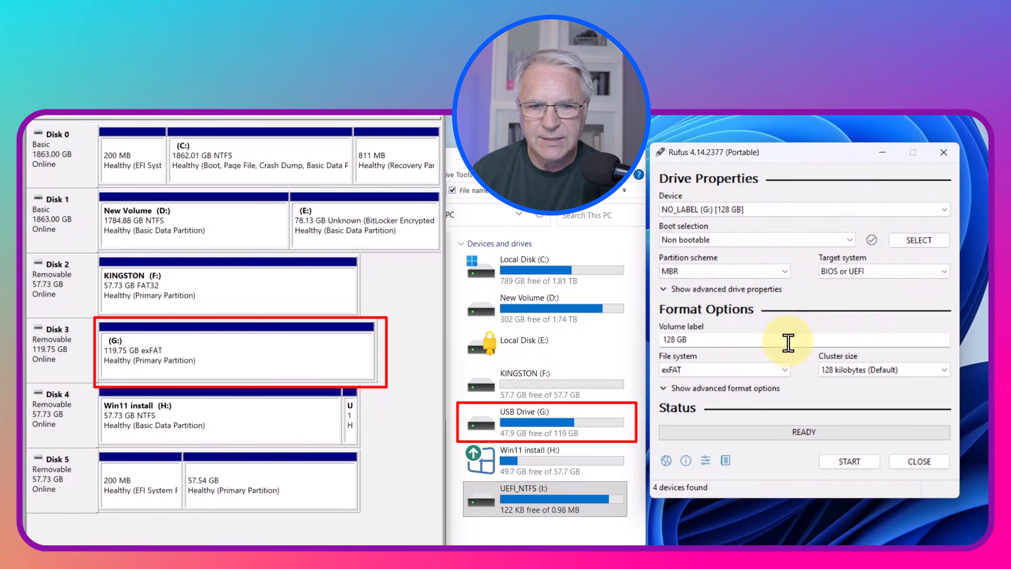
Set the file system to Large FAT32 (Default) and format the 128 GB drive G:, accepting the loss of its data.
left_click(770, 368)
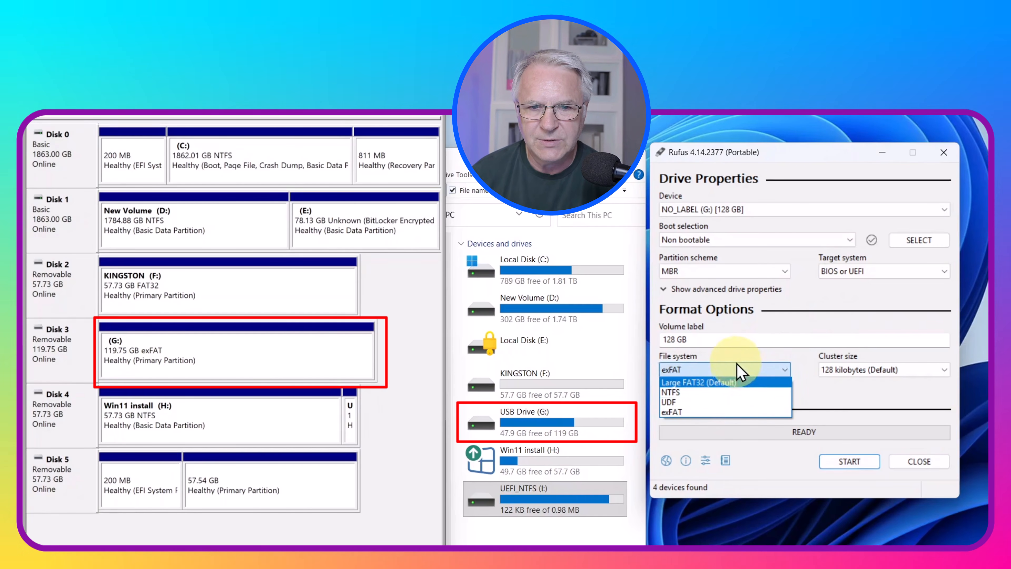
left_click(756, 357)
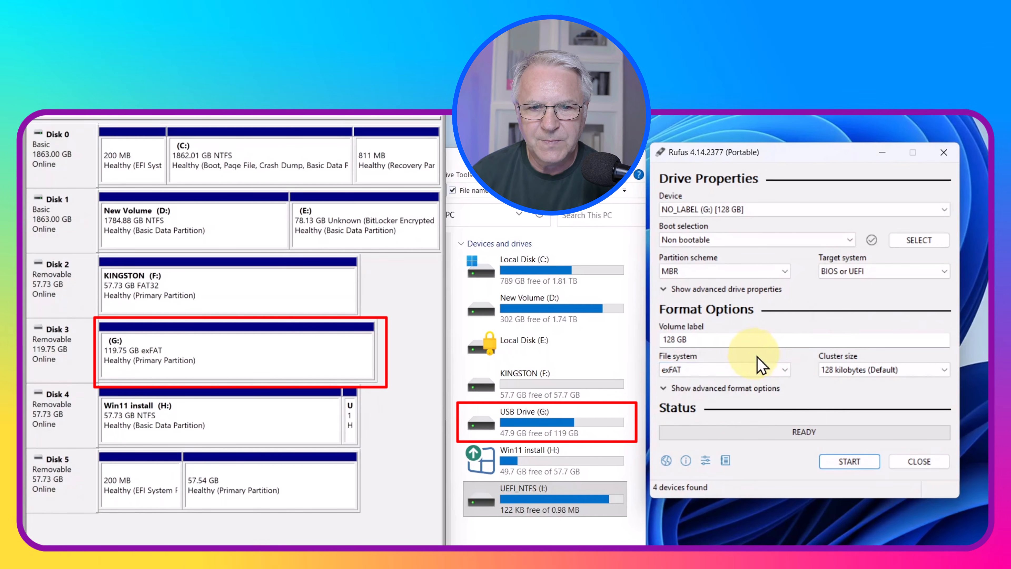
left_click(750, 374)
left_click(722, 382)
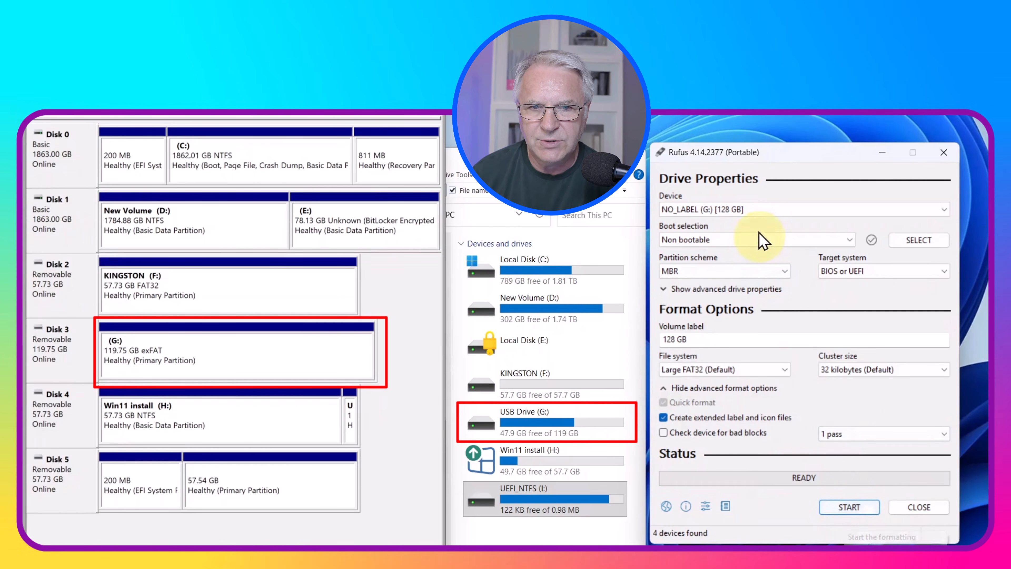
left_click(849, 507)
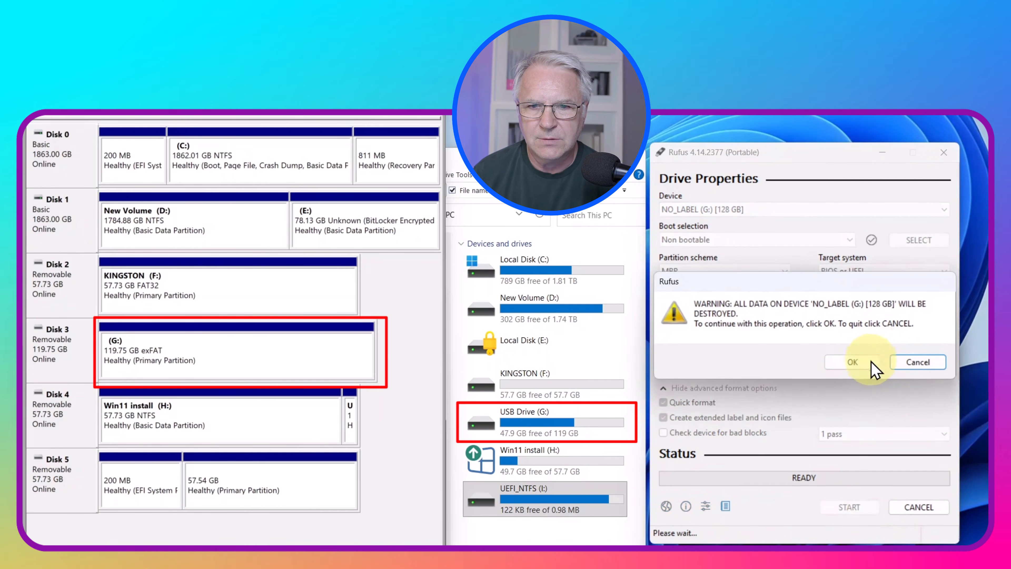
left_click(855, 361)
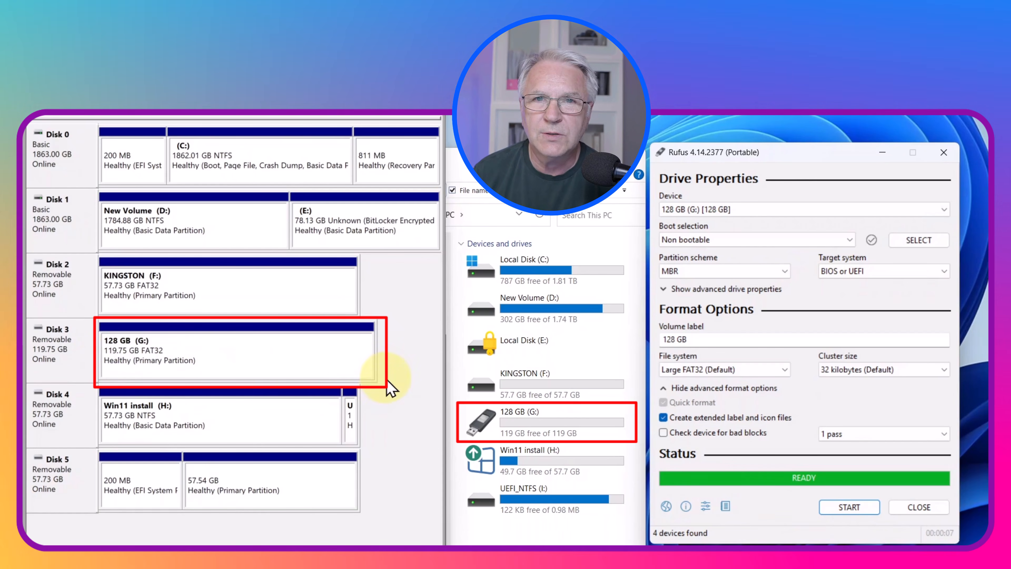
Permanently delete autorun.ico and autorun.inf from the 128 GB (G:) drive and return to This PC.
double_click(532, 428)
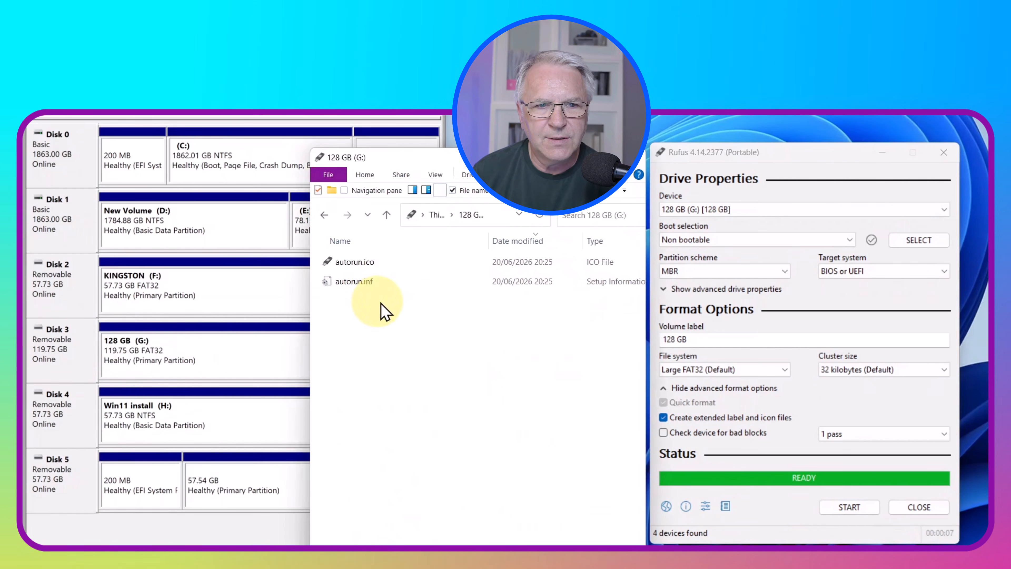
left_click_drag(382, 319, 334, 266)
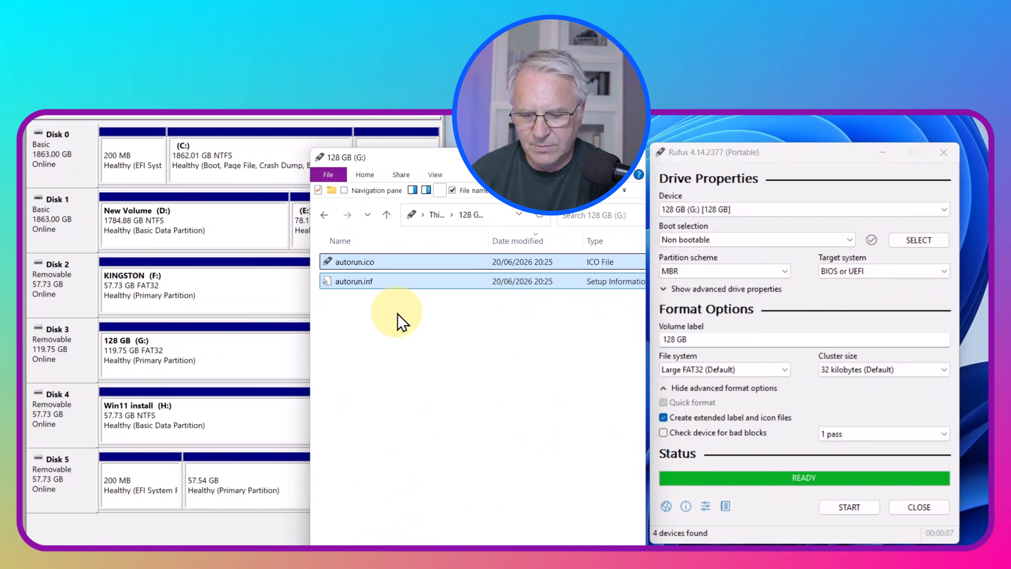
key("shift+Delete")
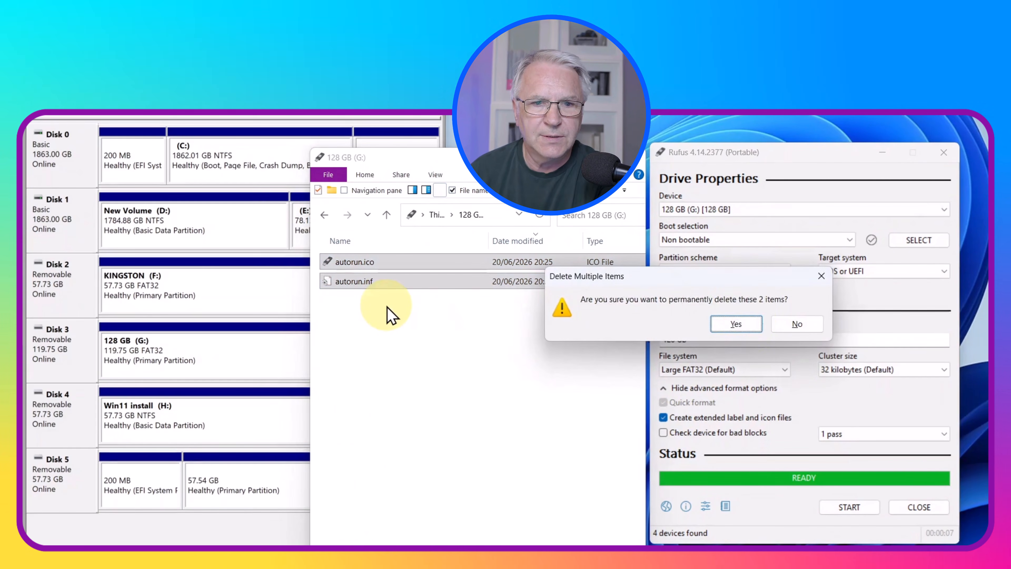
left_click(753, 321)
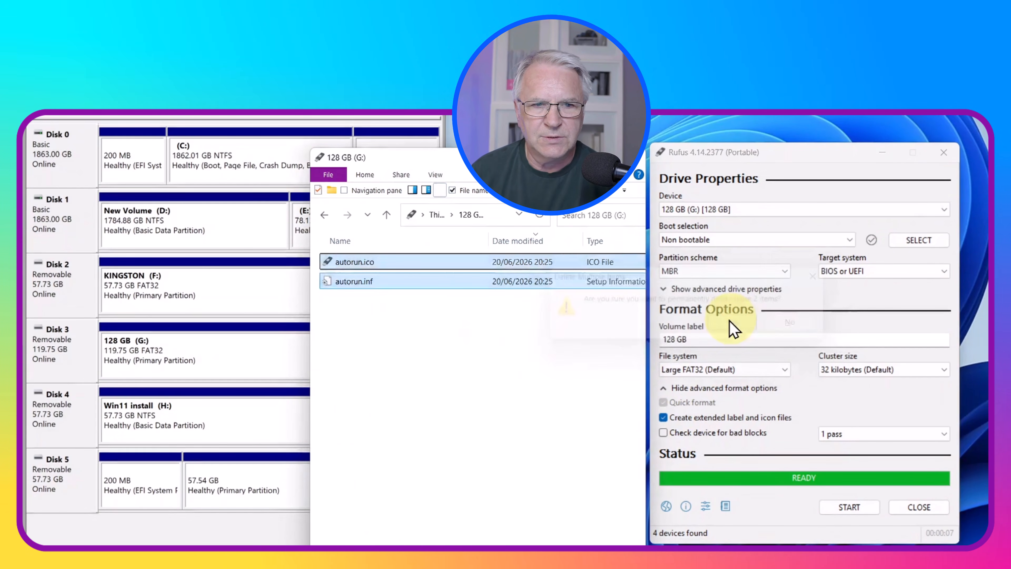
left_click(387, 215)
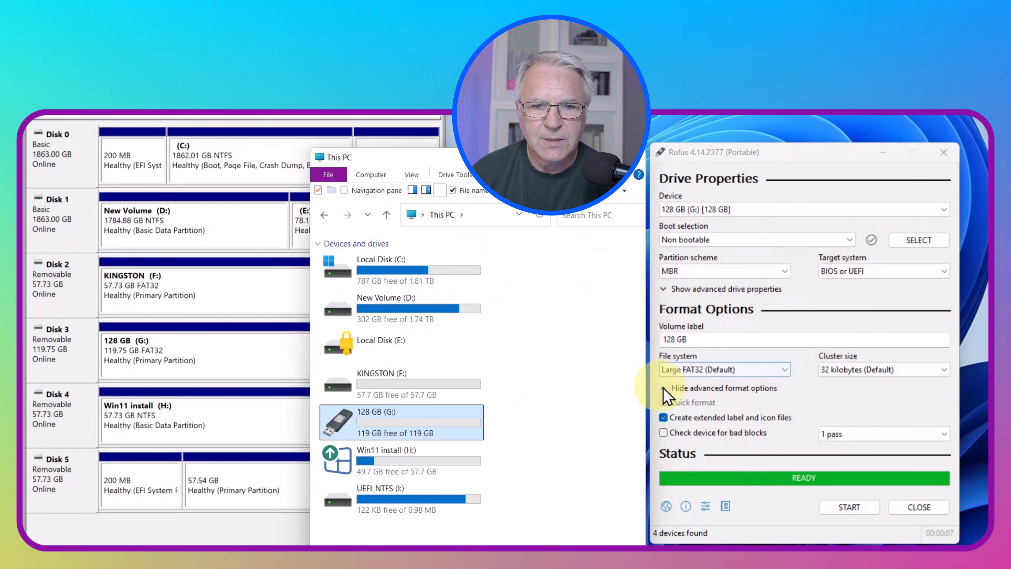
Format Win11 install (H:) [64 GB] as NTFS with the extended label and icon files option turned off.
left_click(888, 212)
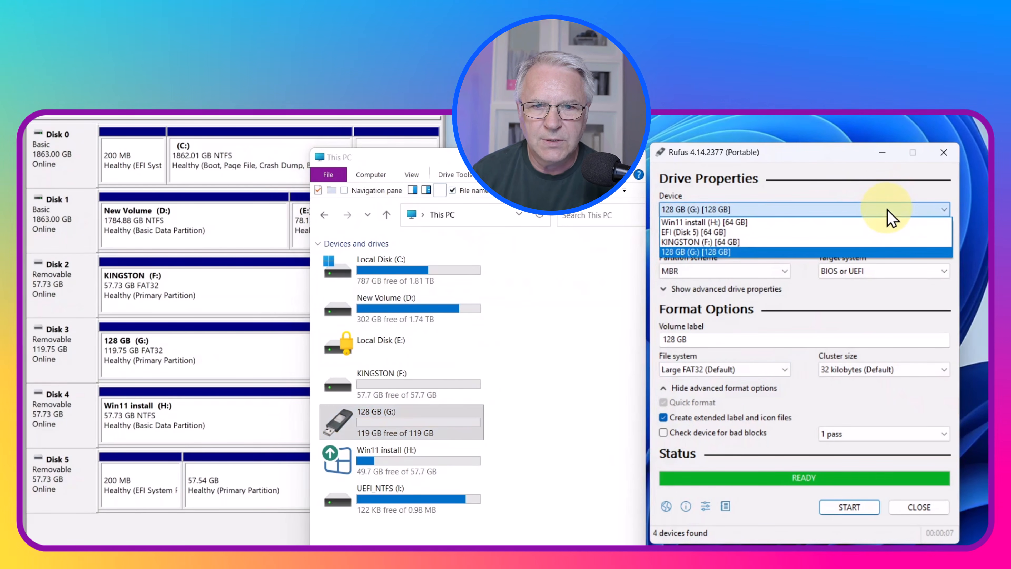
left_click(810, 222)
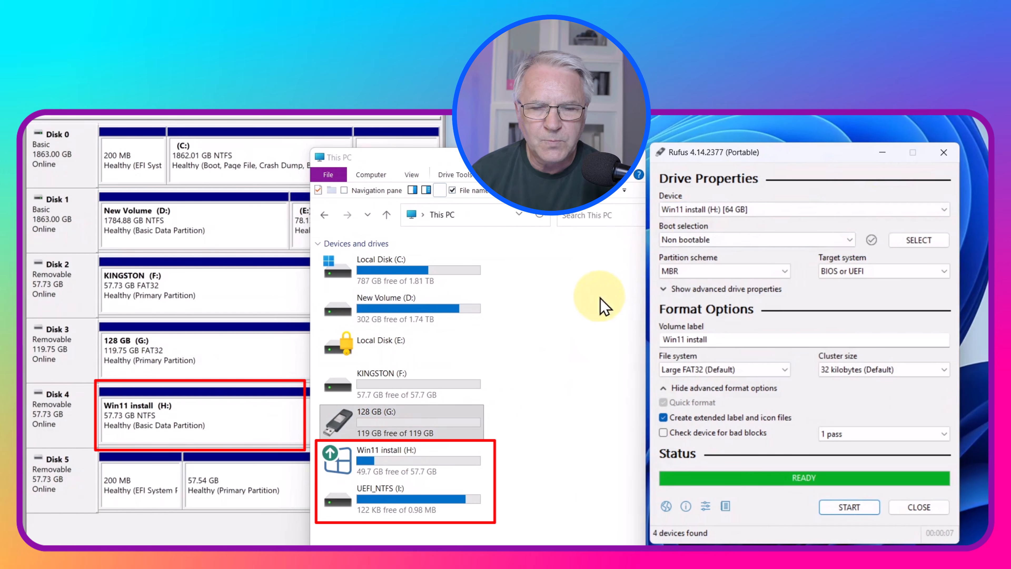
left_click(783, 369)
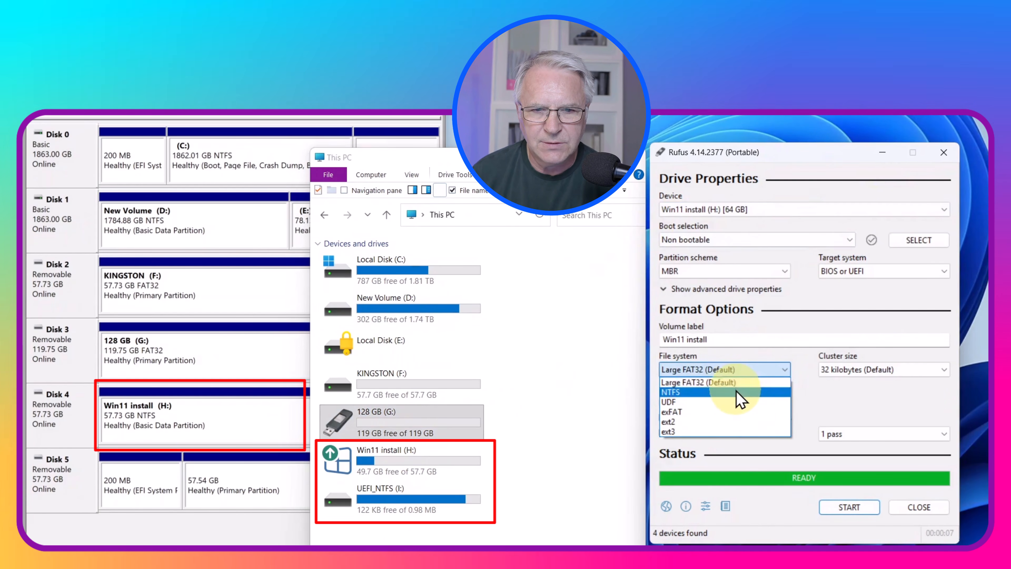
left_click(698, 391)
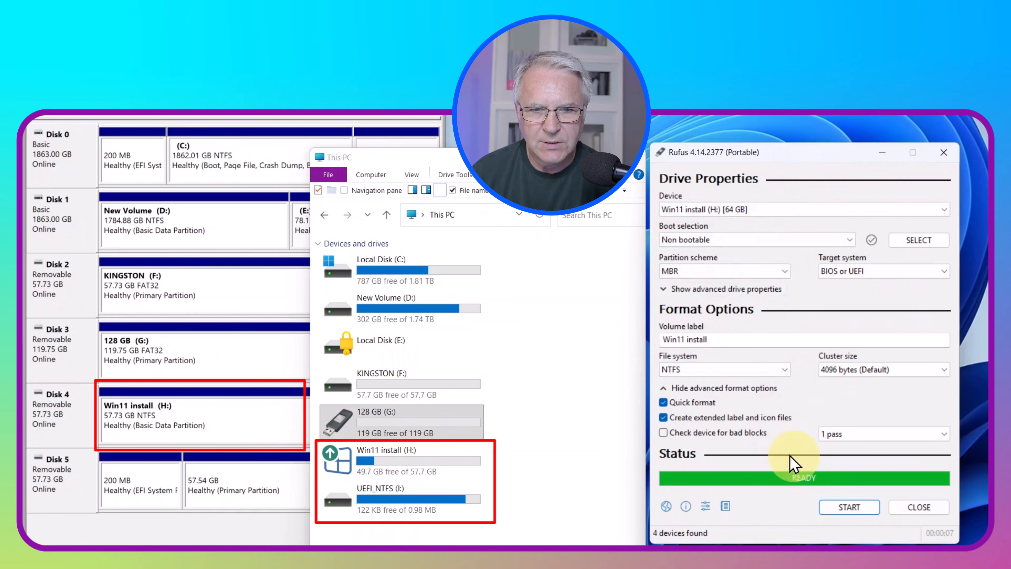
left_click(663, 417)
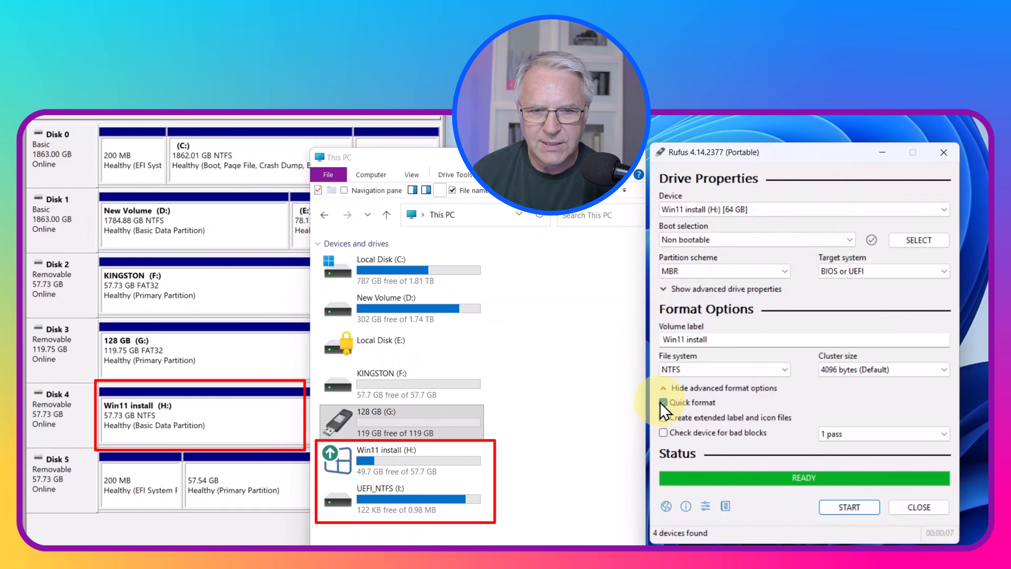
left_click(849, 507)
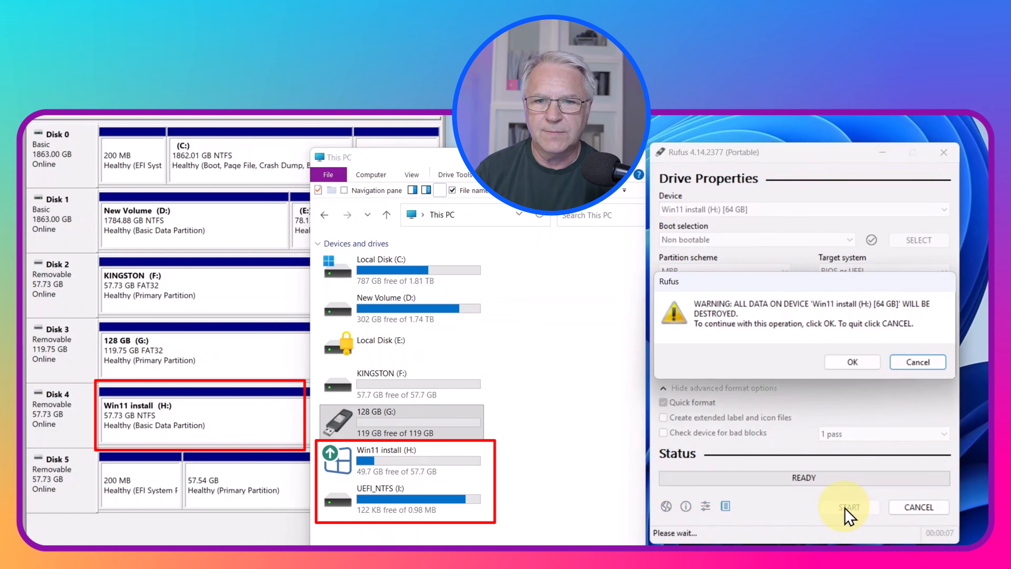
left_click(851, 361)
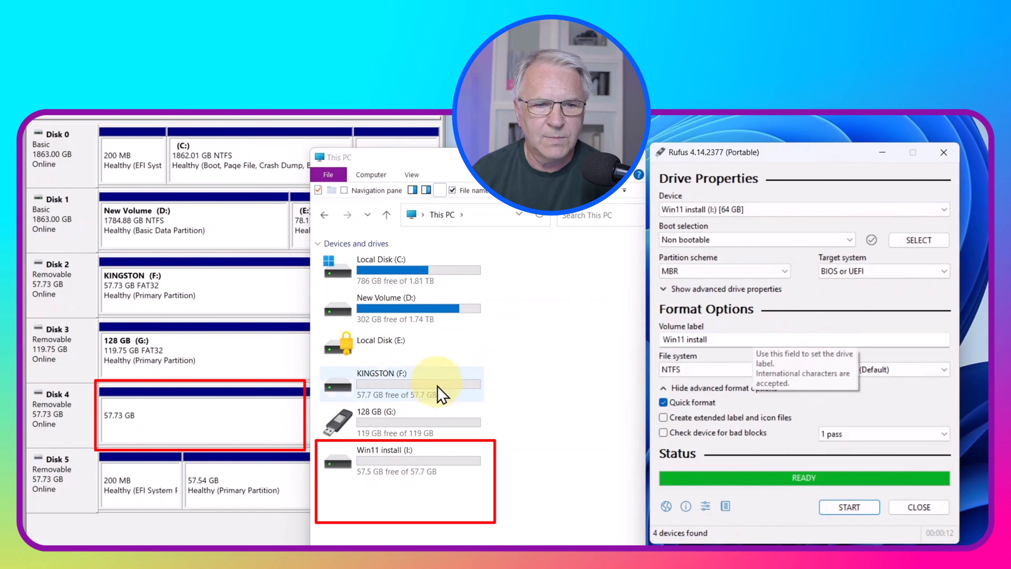
Move the Rufus and File Explorer windows aside to uncover the disk layout, and bring Rufus back into focus.
left_click(261, 552)
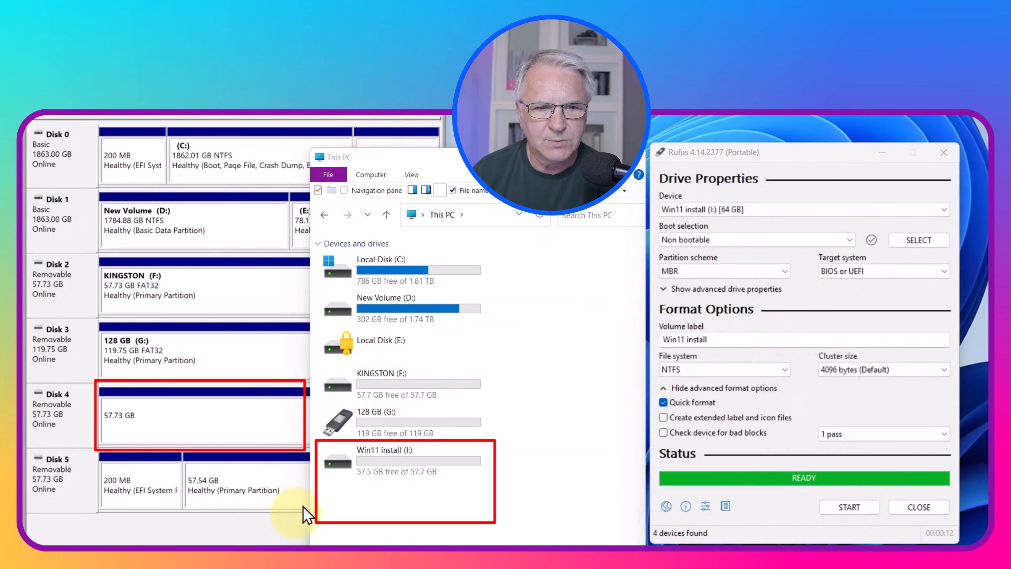
left_click_drag(792, 155, 898, 155)
left_click_drag(488, 156, 620, 153)
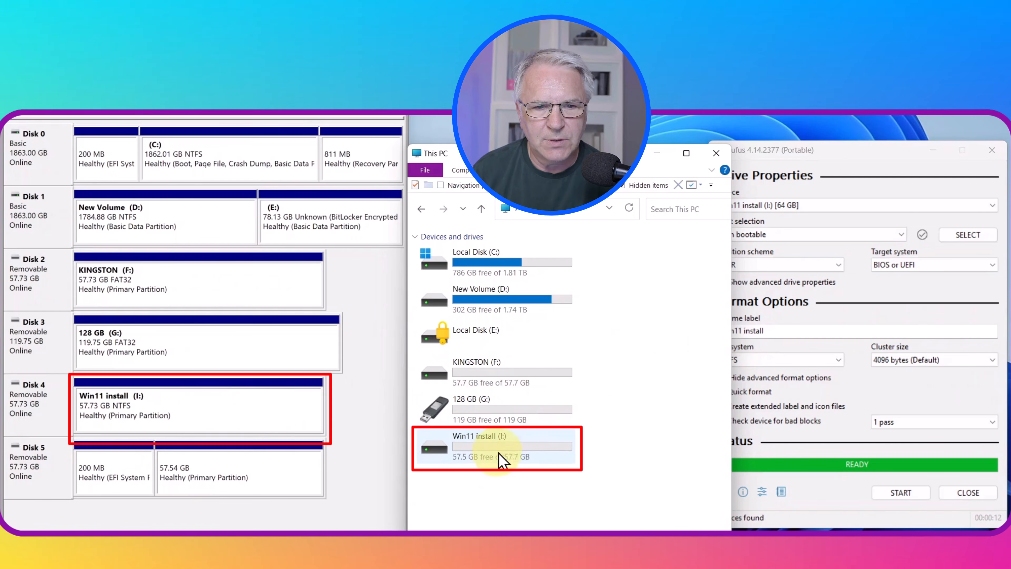
left_click(821, 154)
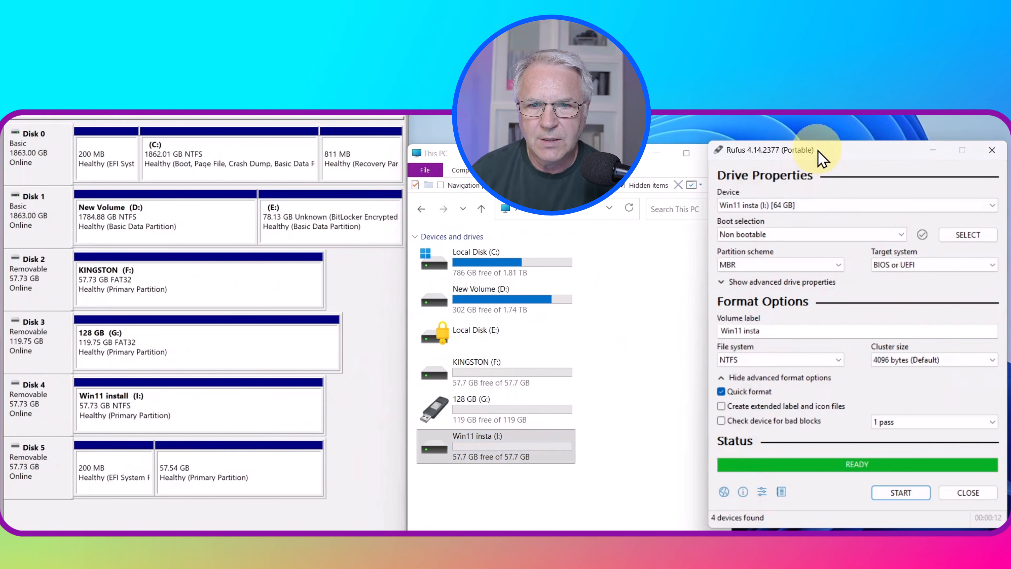
Format EFI (Disk 5) [64 GB] as exFAT with quick format, accepting the loss of its data, and close Rufus.
left_click(812, 205)
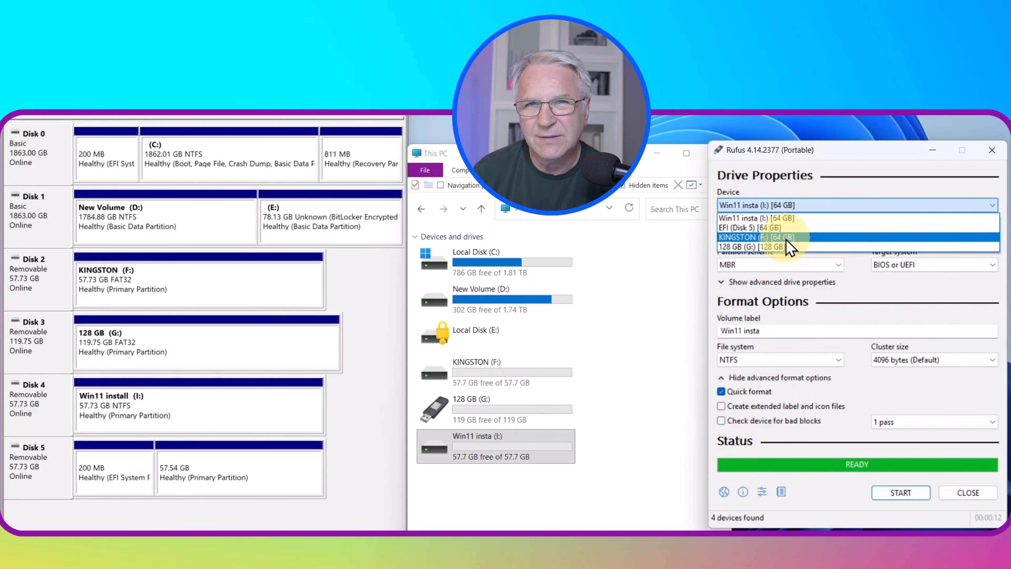
left_click(773, 228)
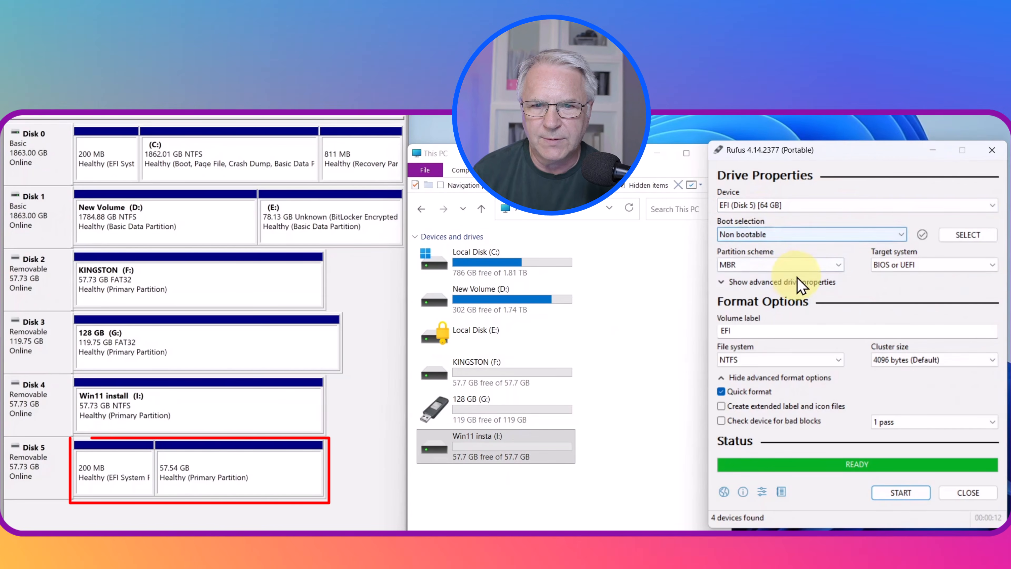
left_click(838, 366)
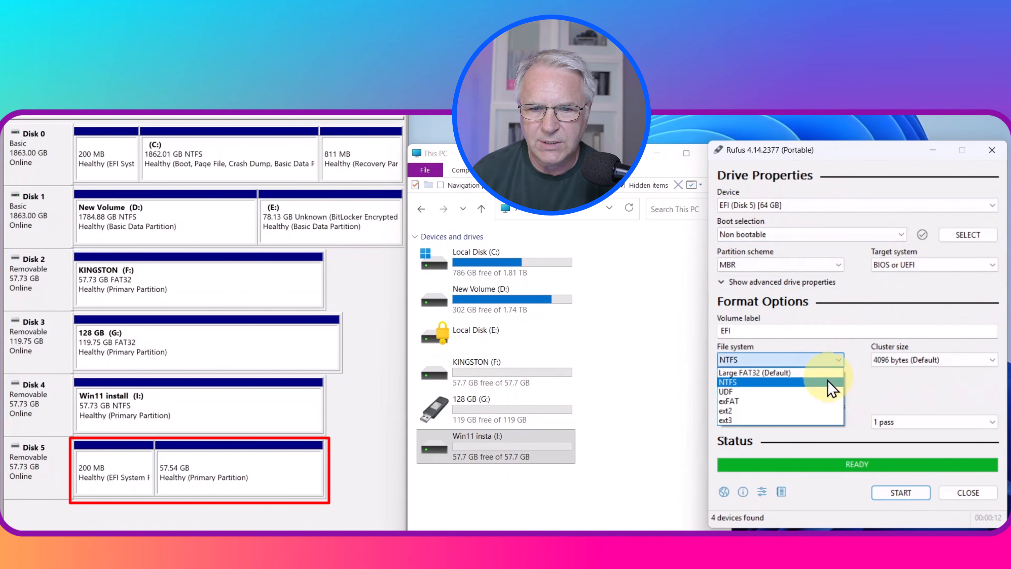
left_click(788, 403)
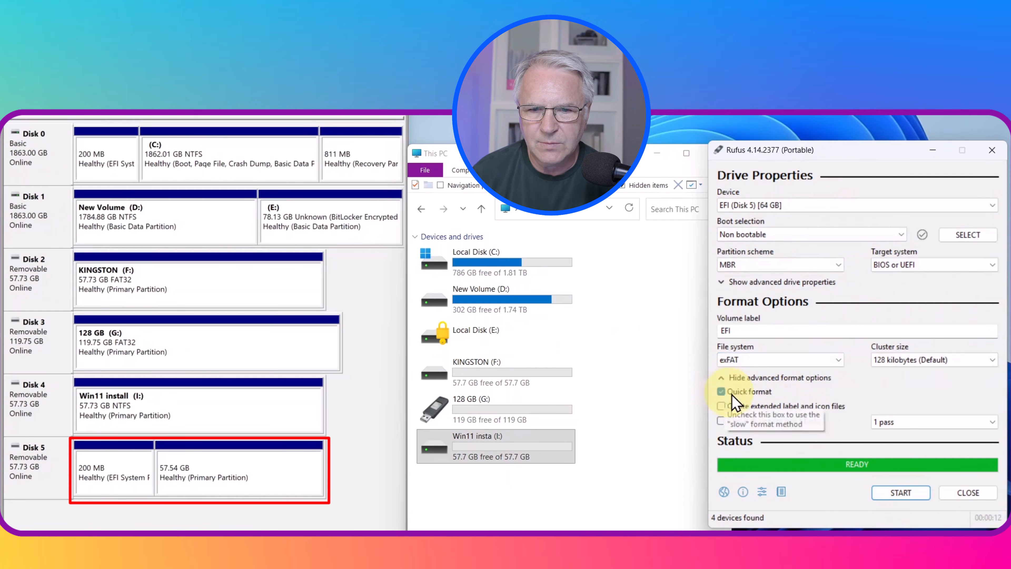
left_click(900, 492)
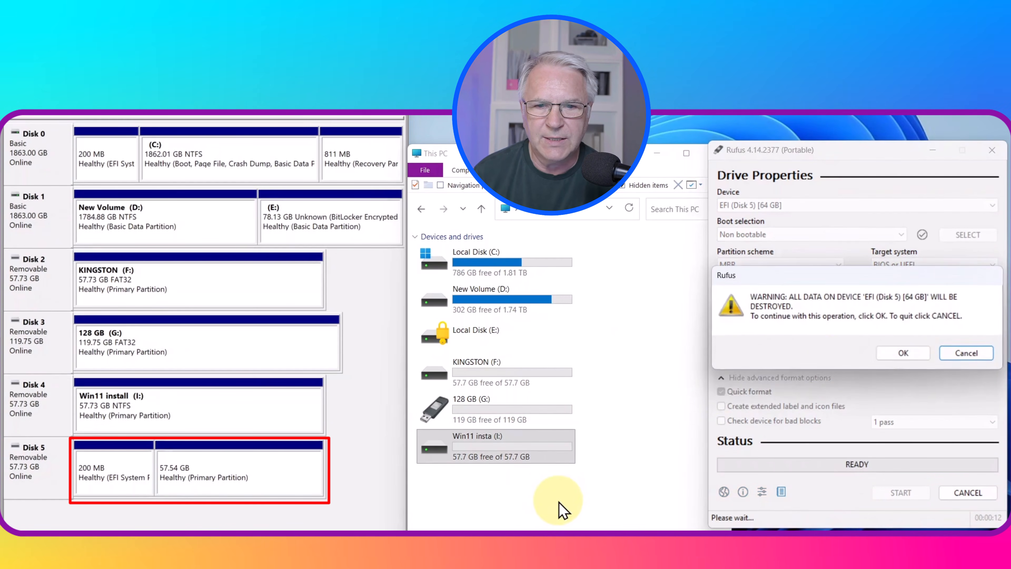
left_click(903, 353)
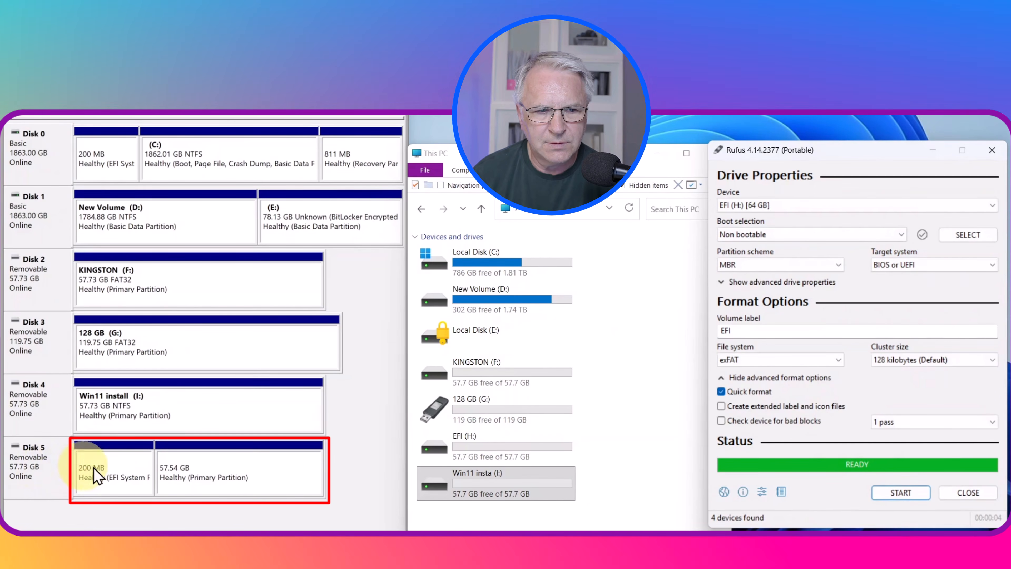
left_click(967, 495)
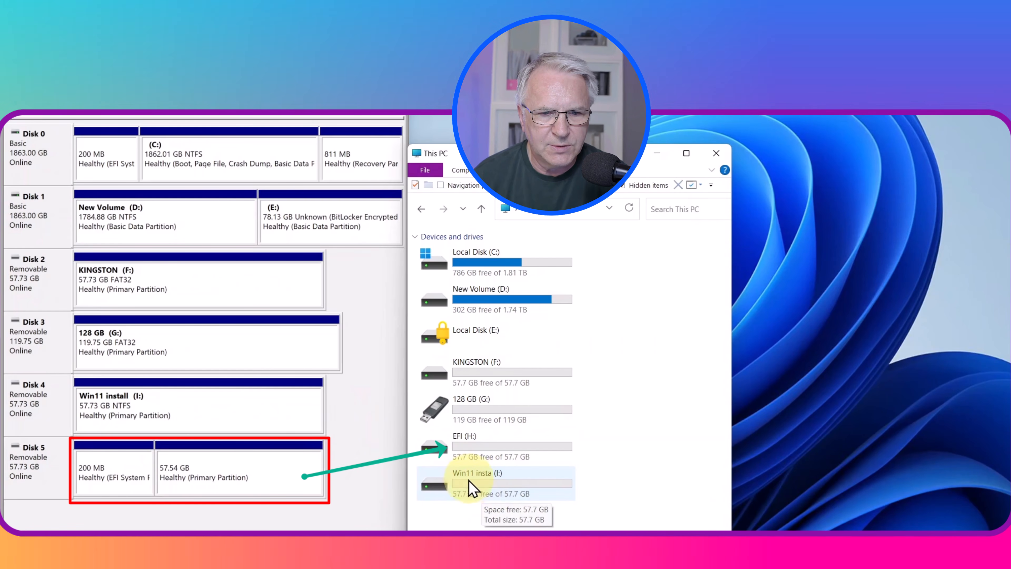
Inspect the reformatted EFI volume on Disk 5, open EFI (H:) to check its contents, and return to This PC.
left_click(475, 445)
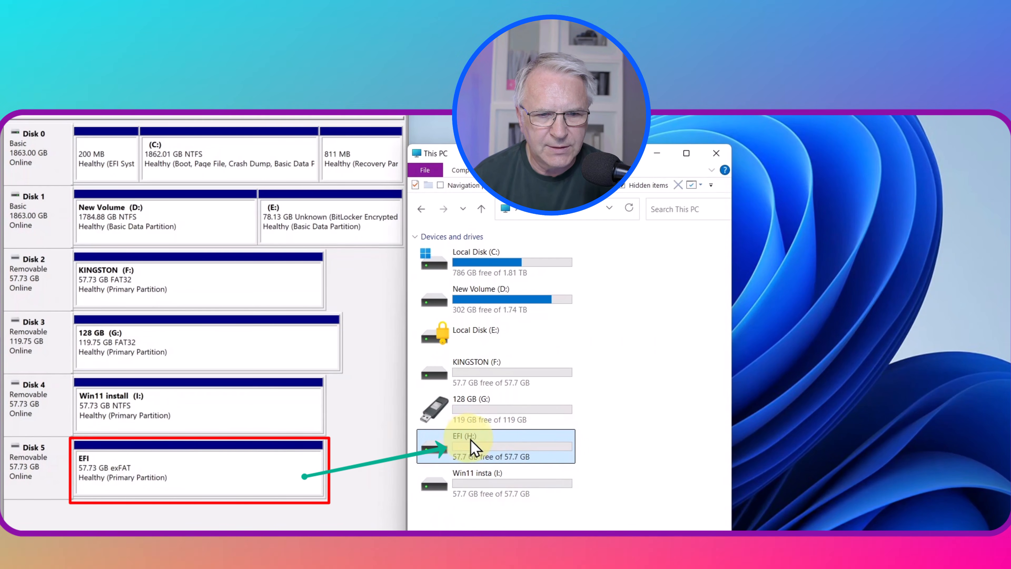
left_click(226, 458)
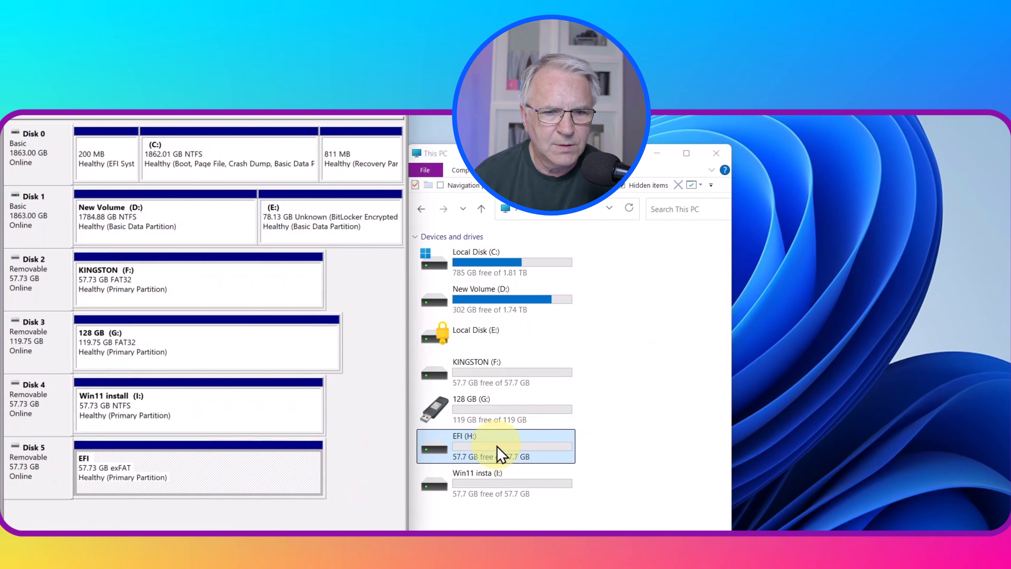
double_click(500, 452)
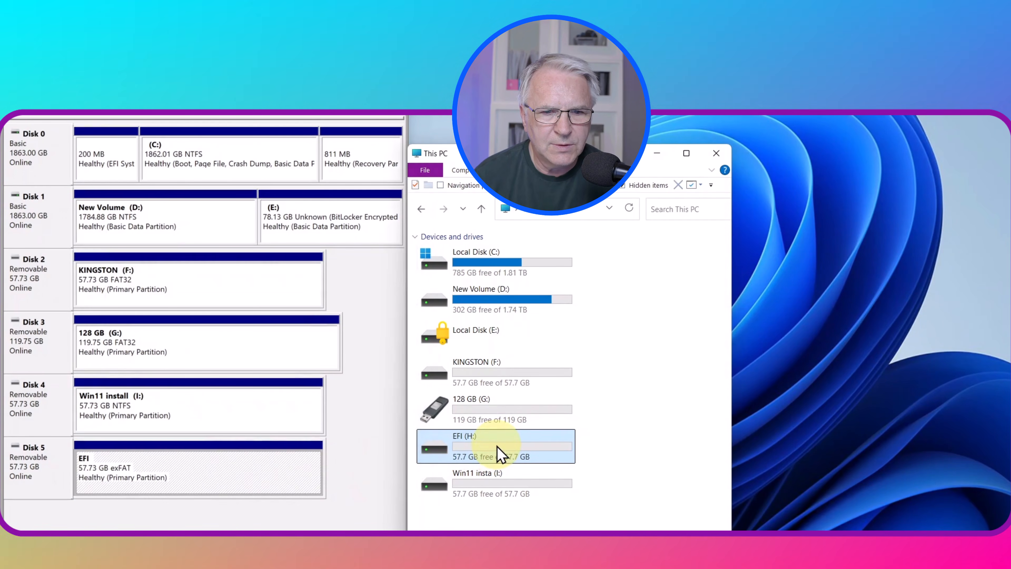
left_click(481, 209)
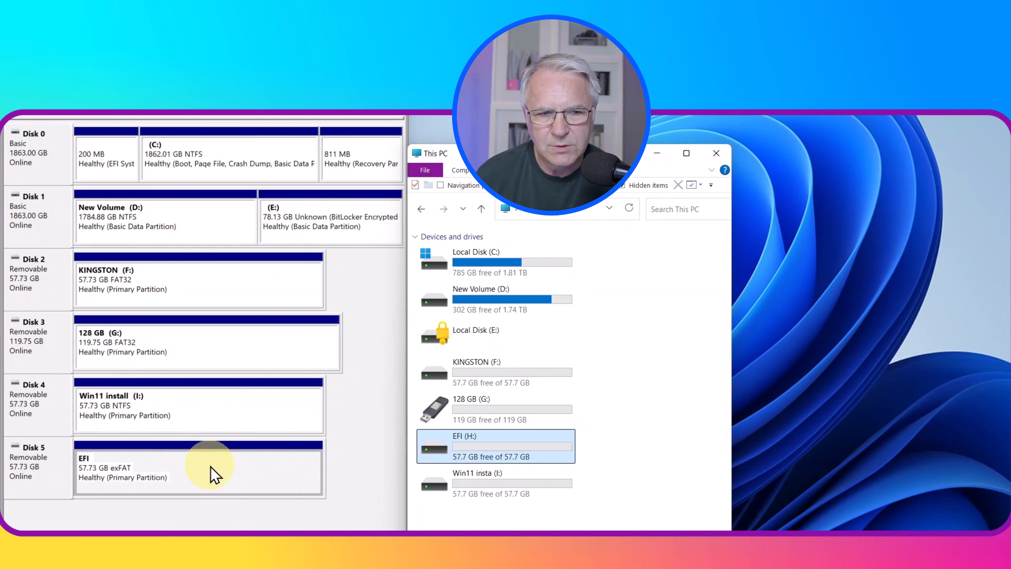